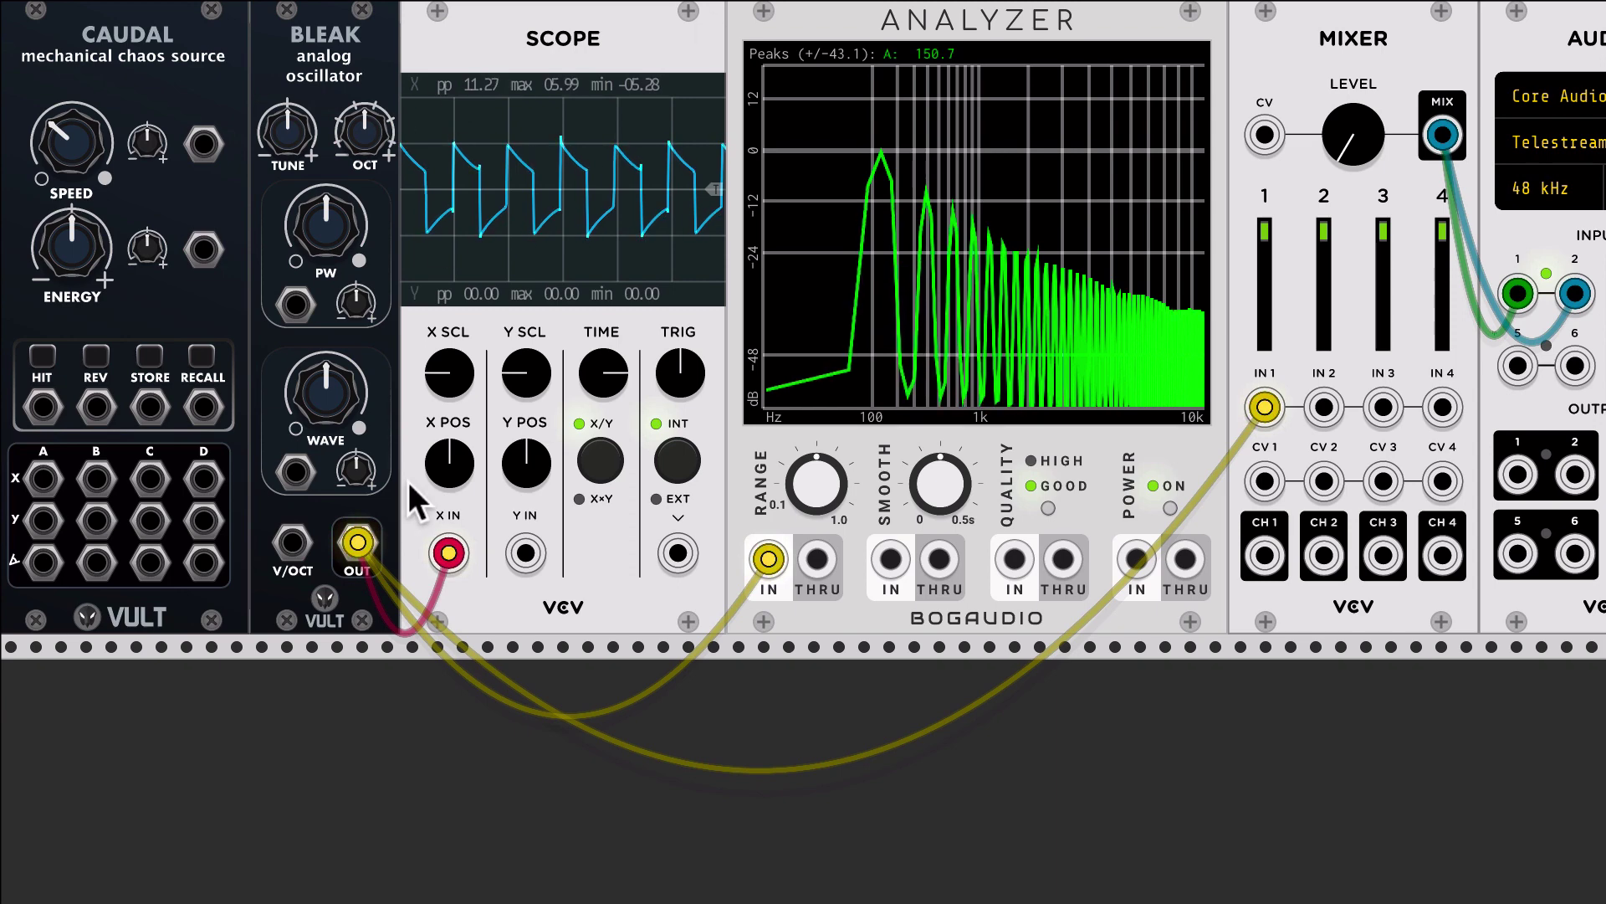
# Add the Incubus synthesizer module to the empty rack row below the Caudal and Bleak modules
pyautogui.scroll(-5, 408, 480)
pyautogui.doubleClick(519, 574)
pyautogui.write('incu')
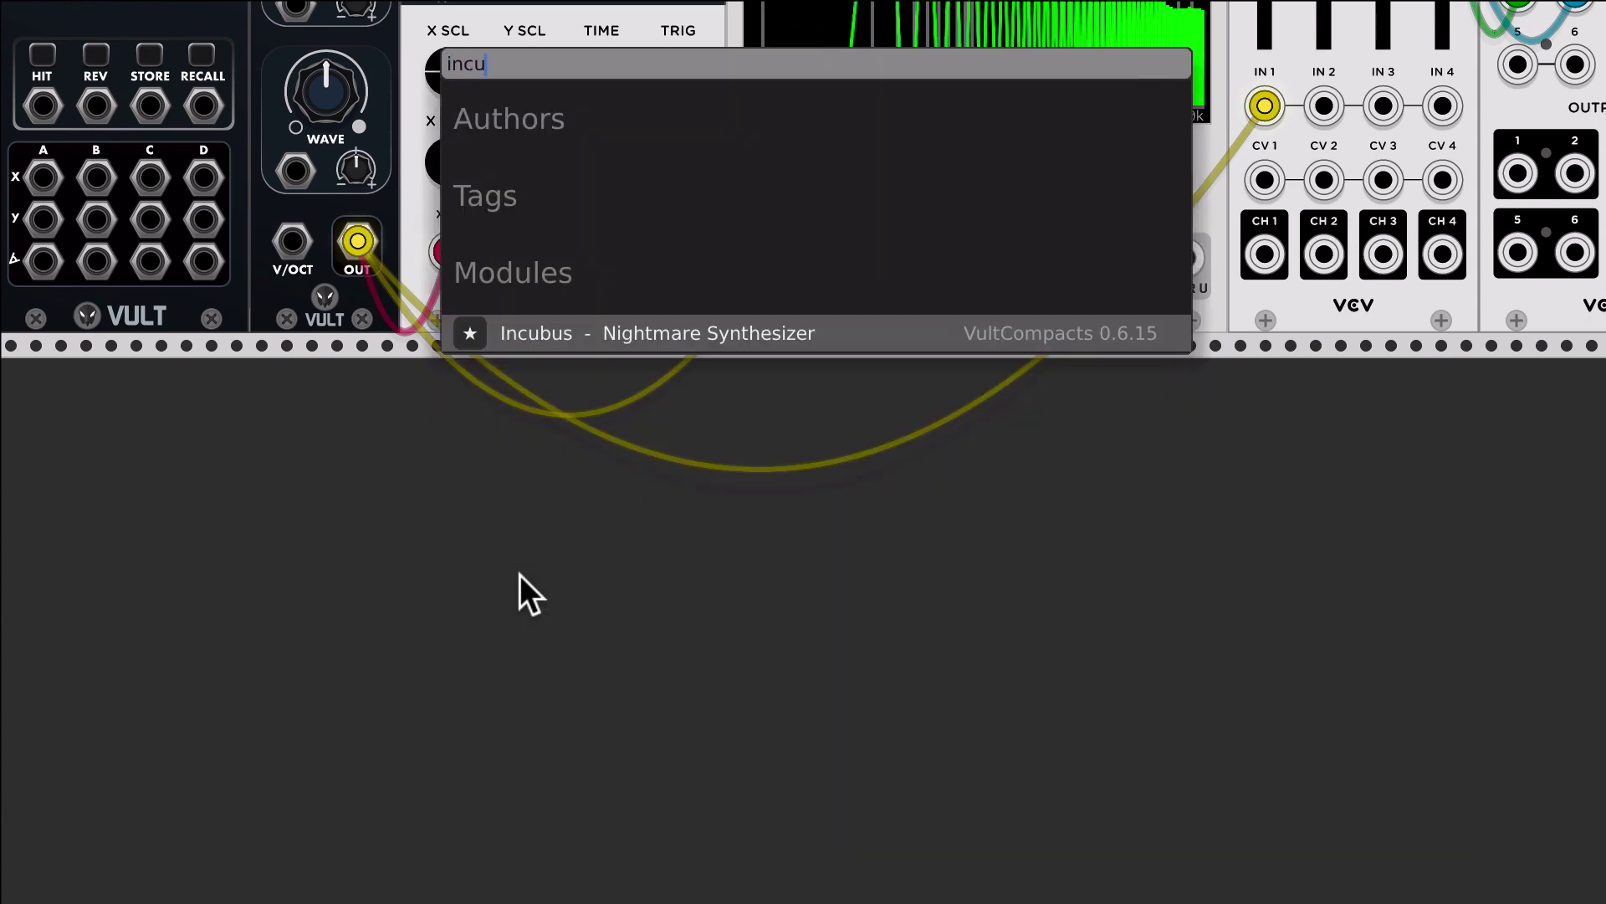
pyautogui.press('Return')
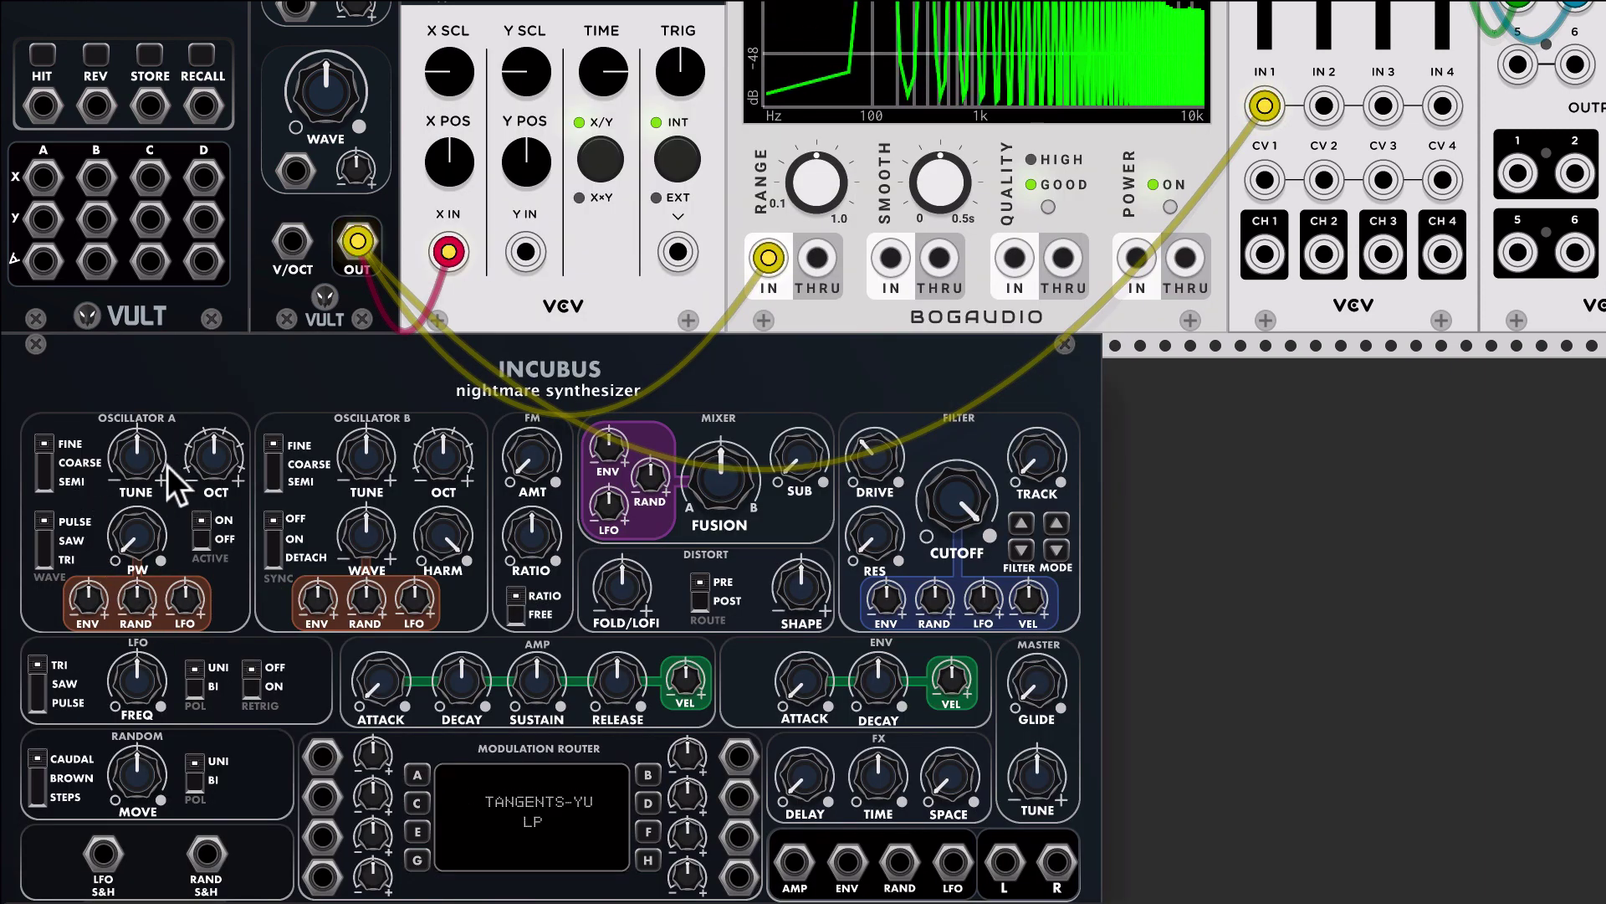
# Add the Vessek complex analog oscillator module beside Incubus and bring both modules fully into view
pyautogui.rightClick(1282, 508)
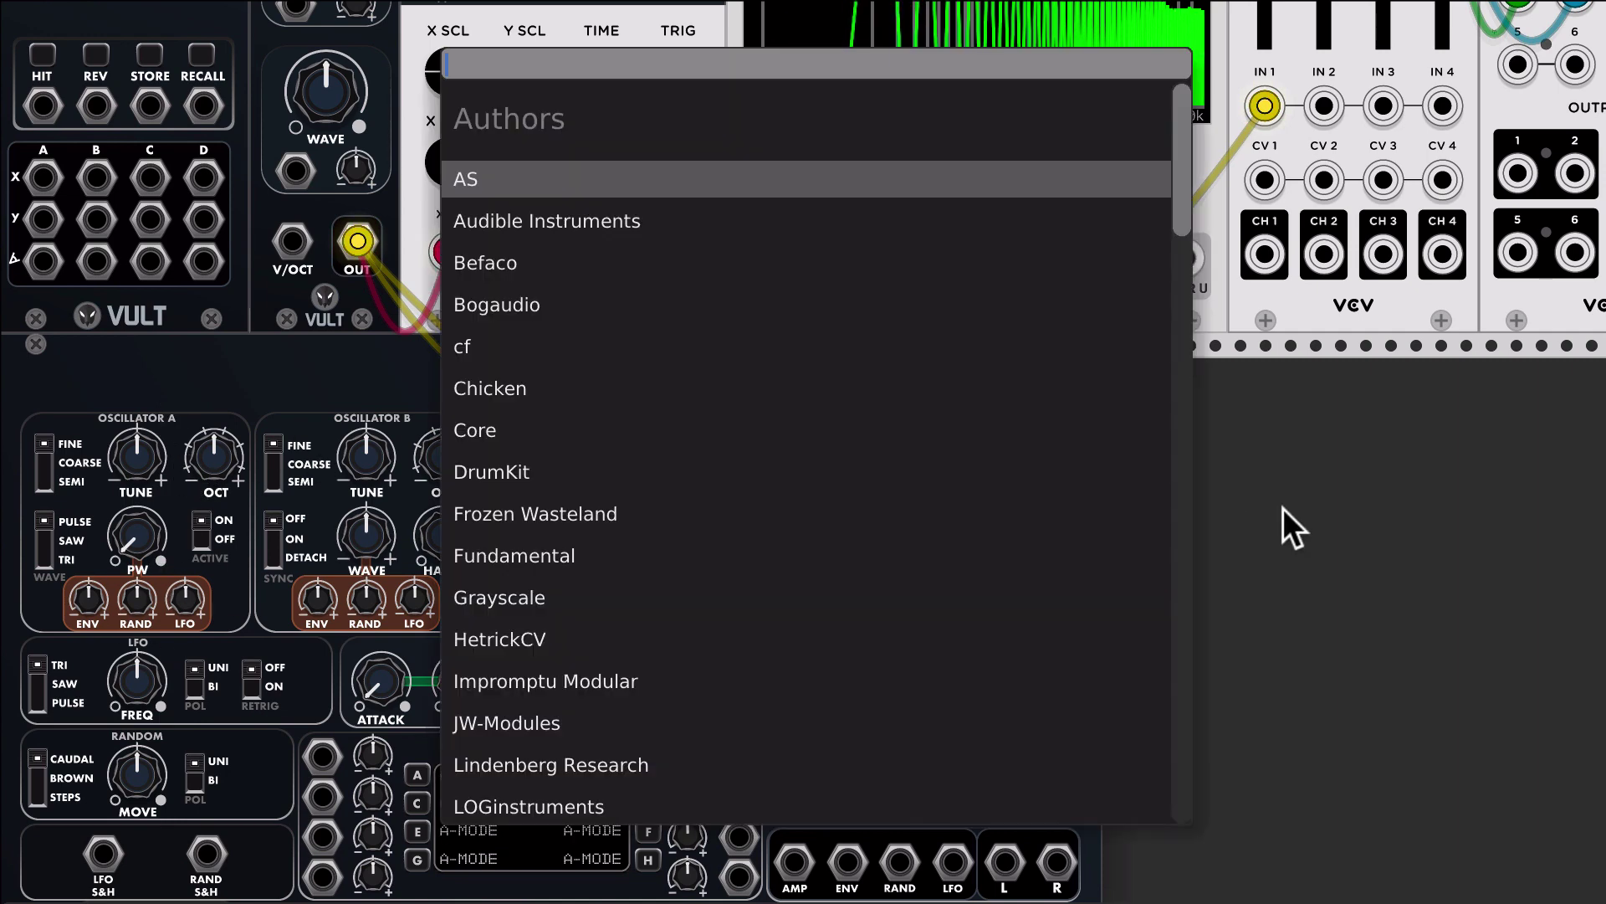
pyautogui.write('vessek')
pyautogui.press('Return')
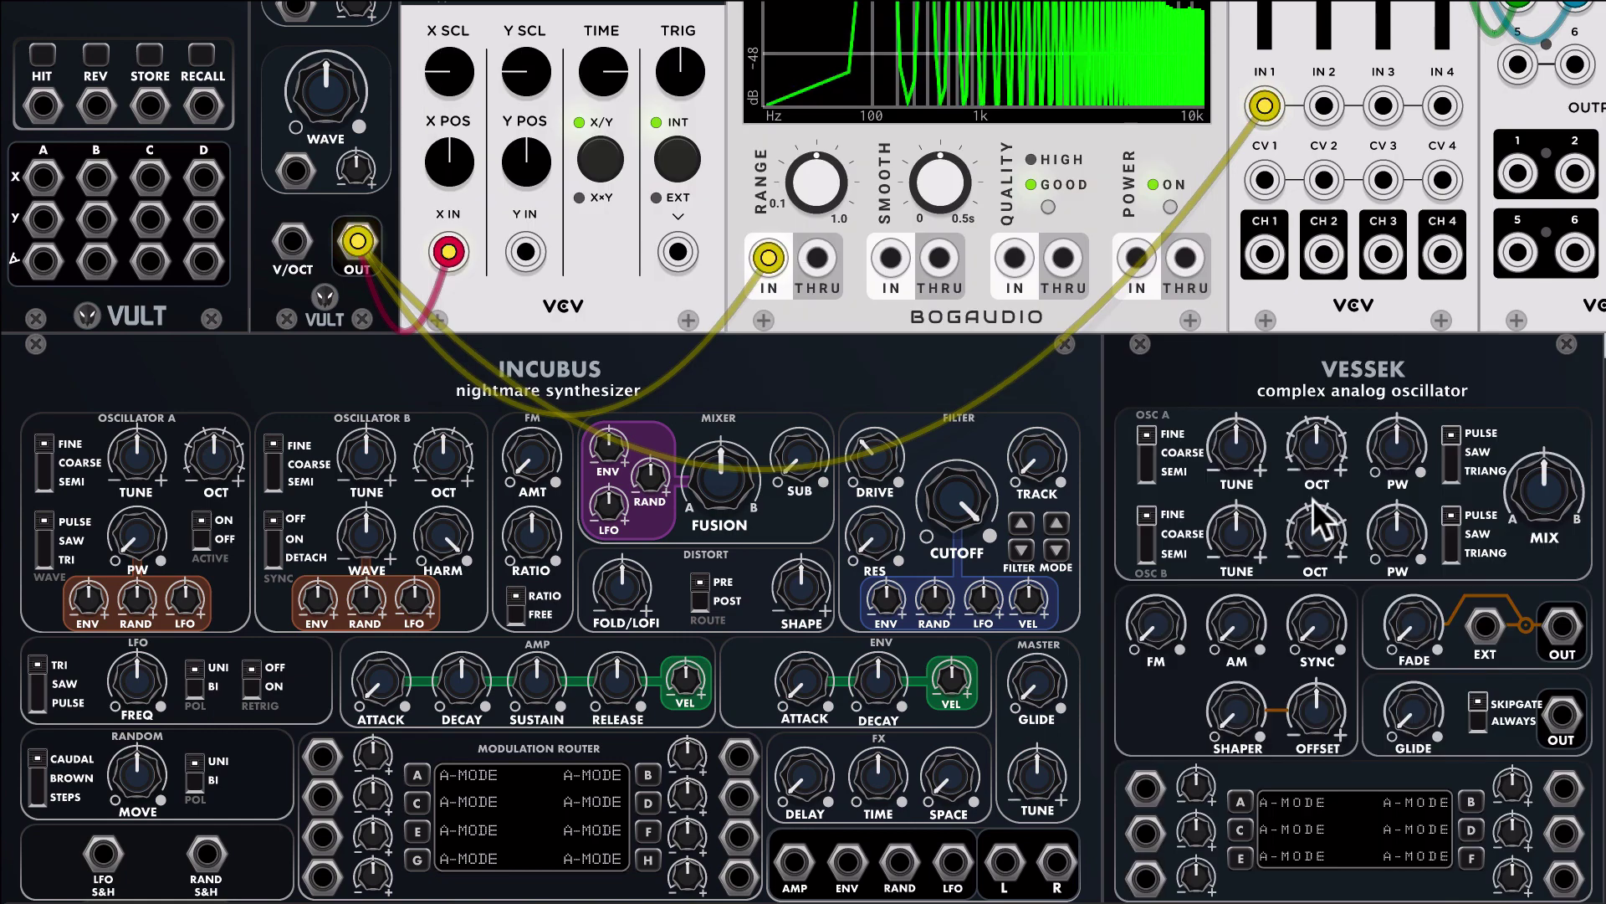
pyautogui.hscroll(3, 1447, 489)
pyautogui.scroll(1, 1447, 489)
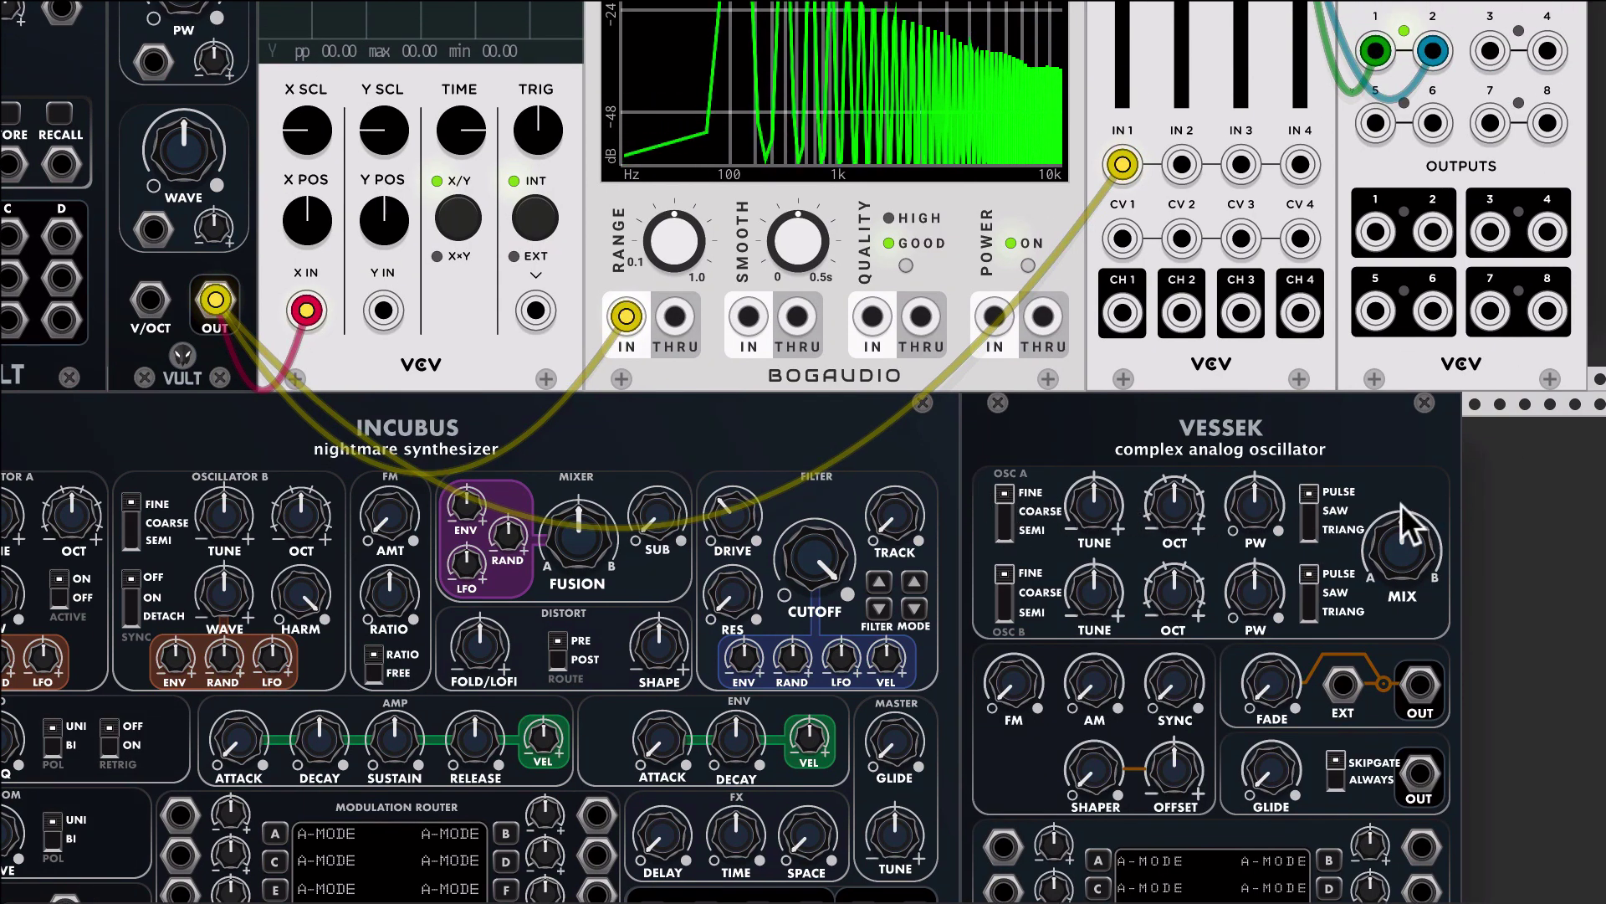
pyautogui.scroll(-2, 1392, 511)
pyautogui.hscroll(-2, 1392, 510)
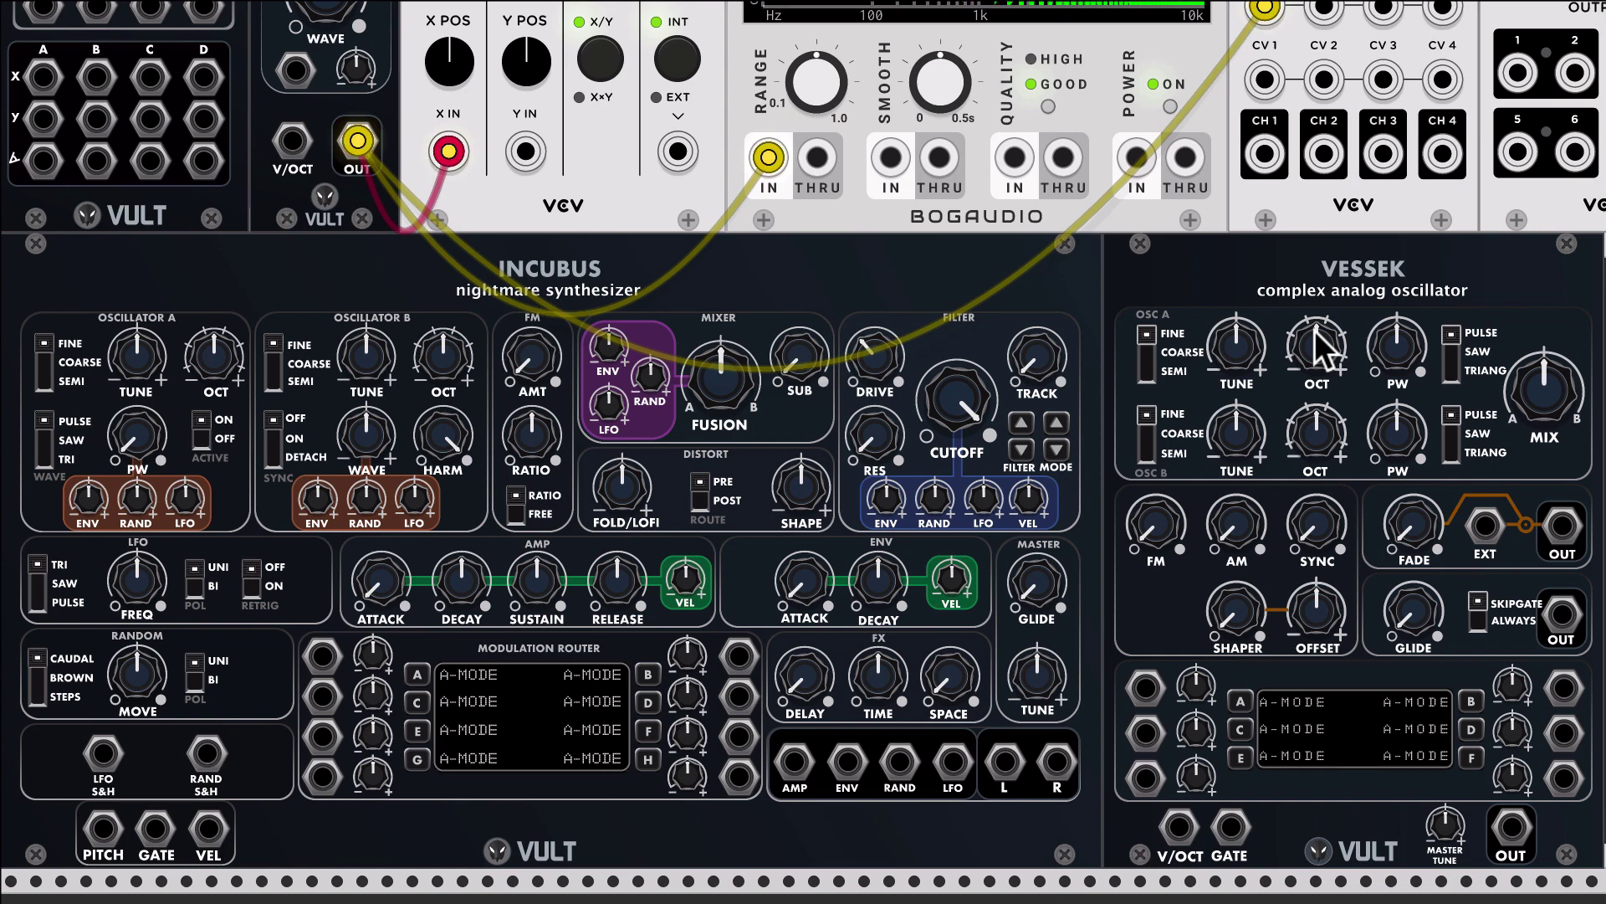
# Delete the Vessek and Incubus modules from the lower rack row
pyautogui.press('Delete')
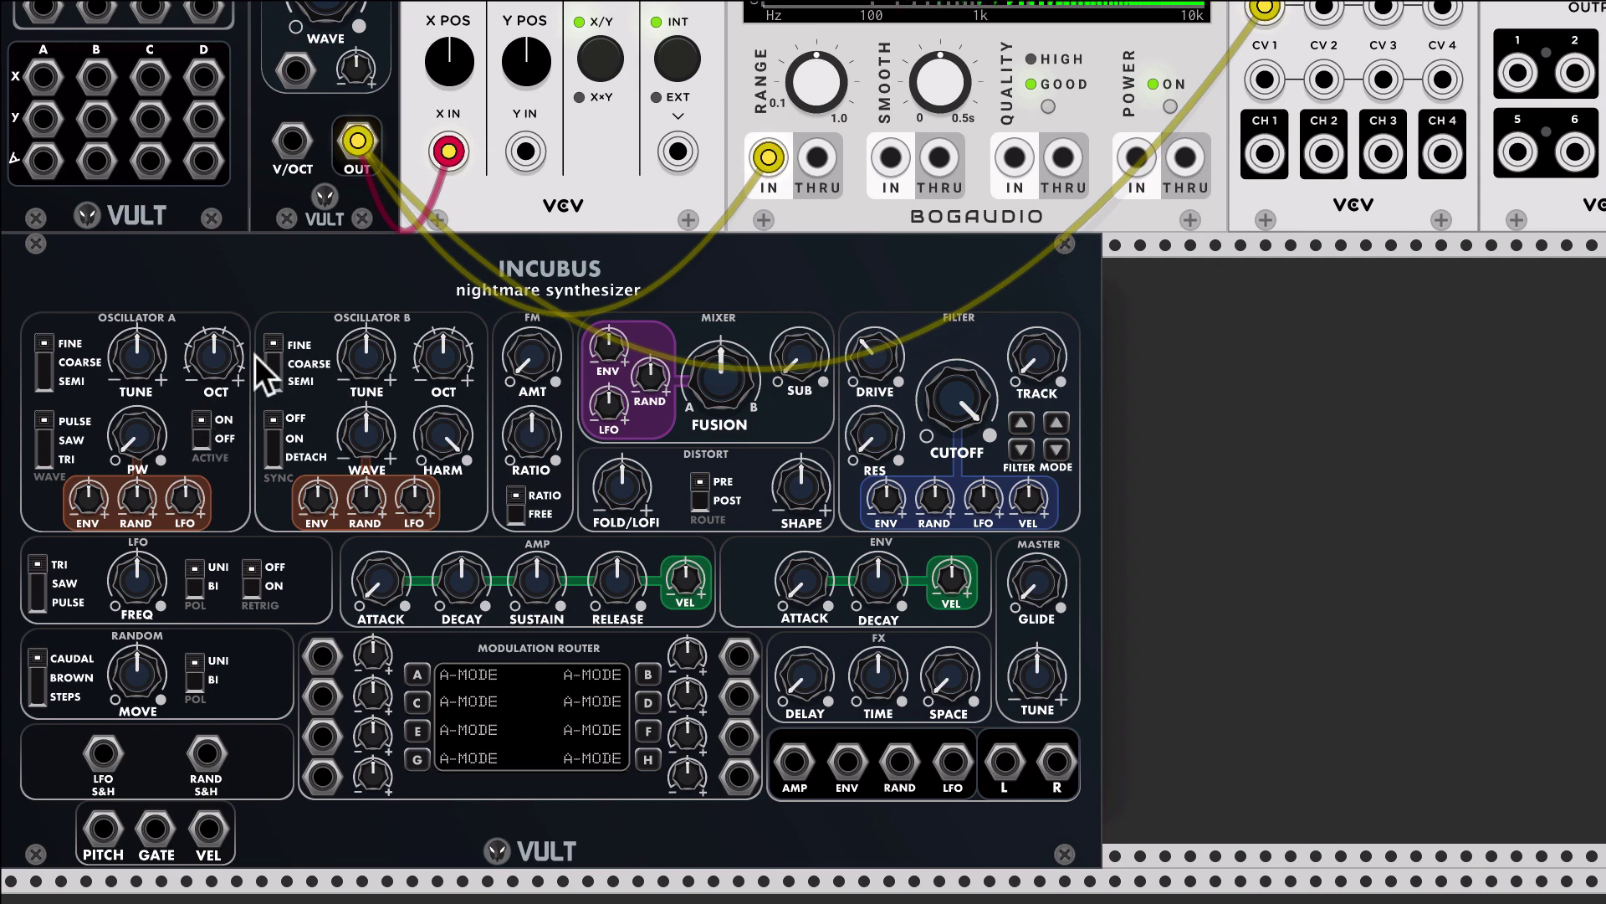
pyautogui.scroll(5, 255, 354)
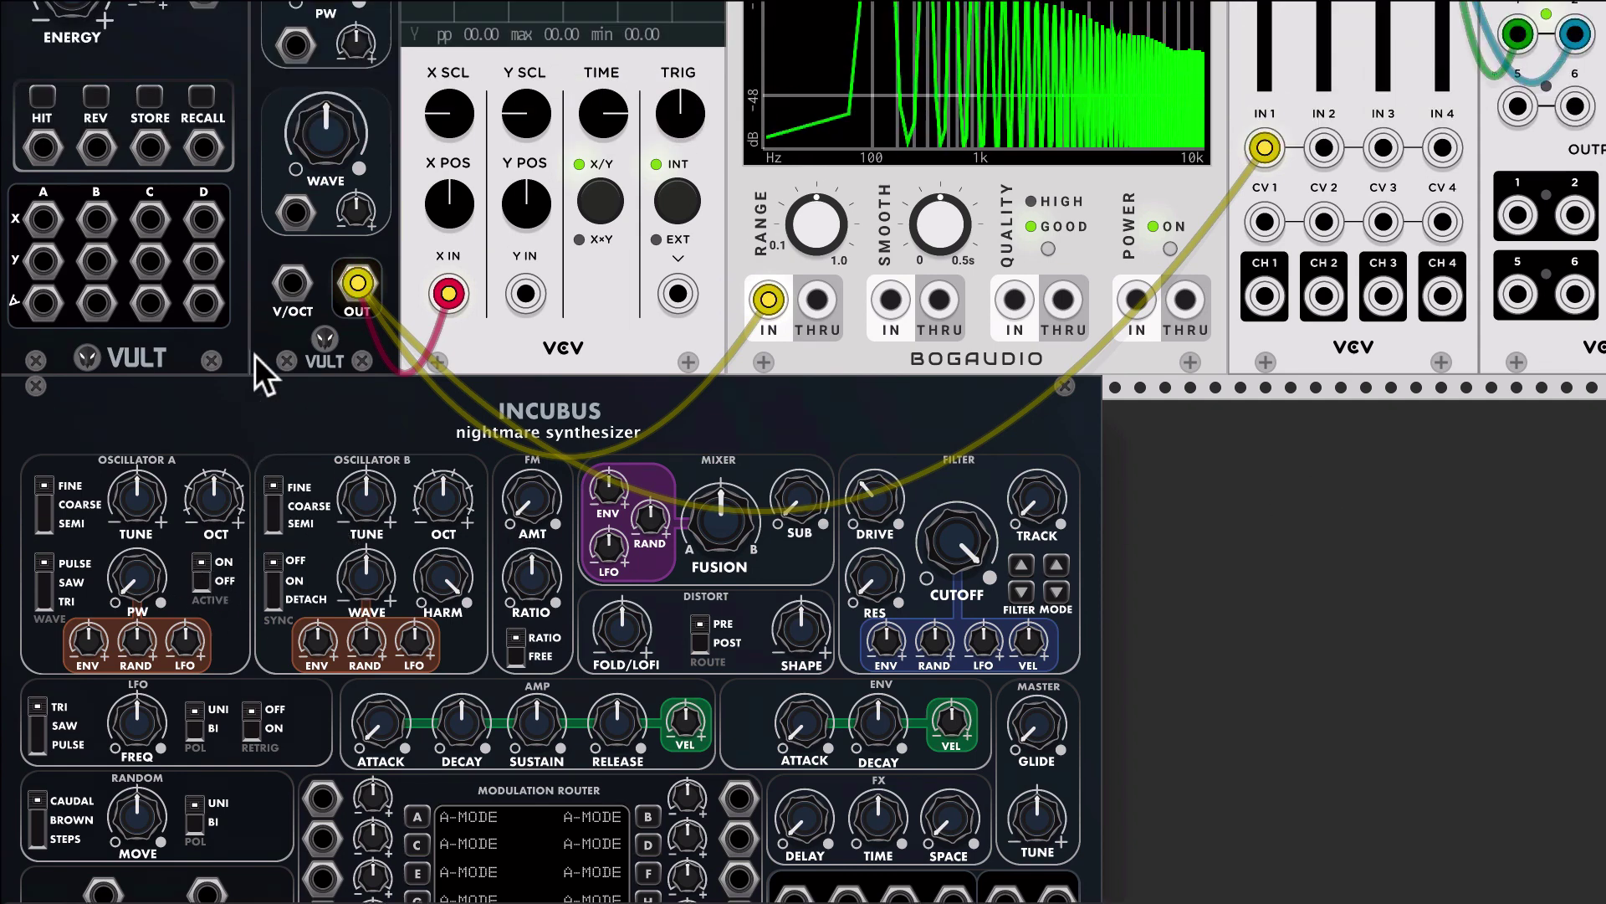
pyautogui.press('Delete')
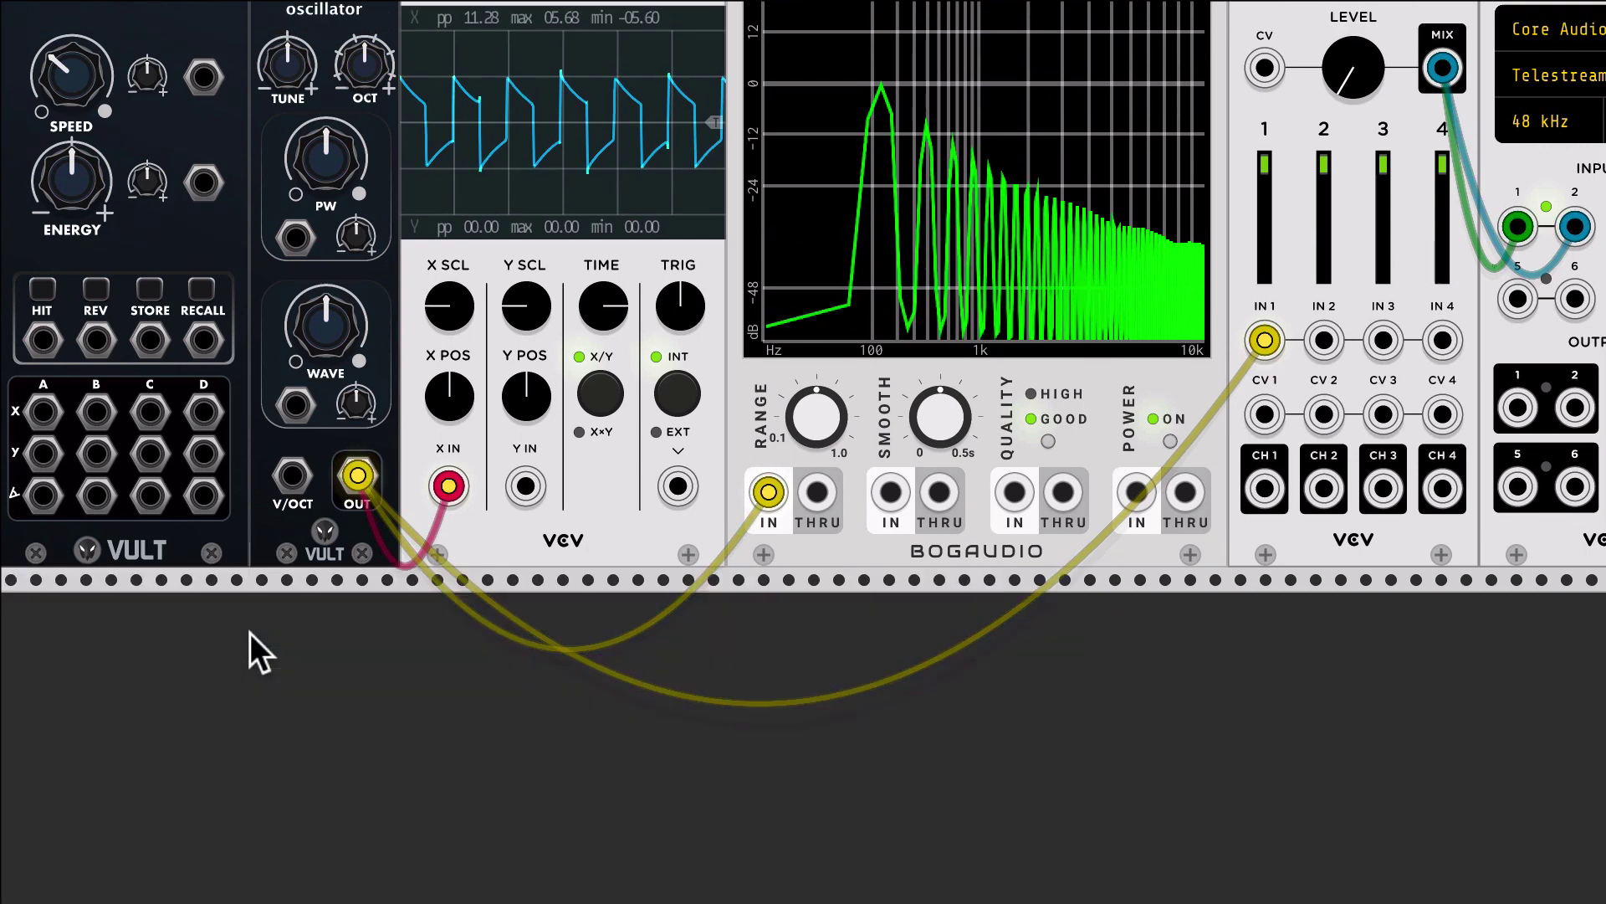
pyautogui.scroll(1, 249, 633)
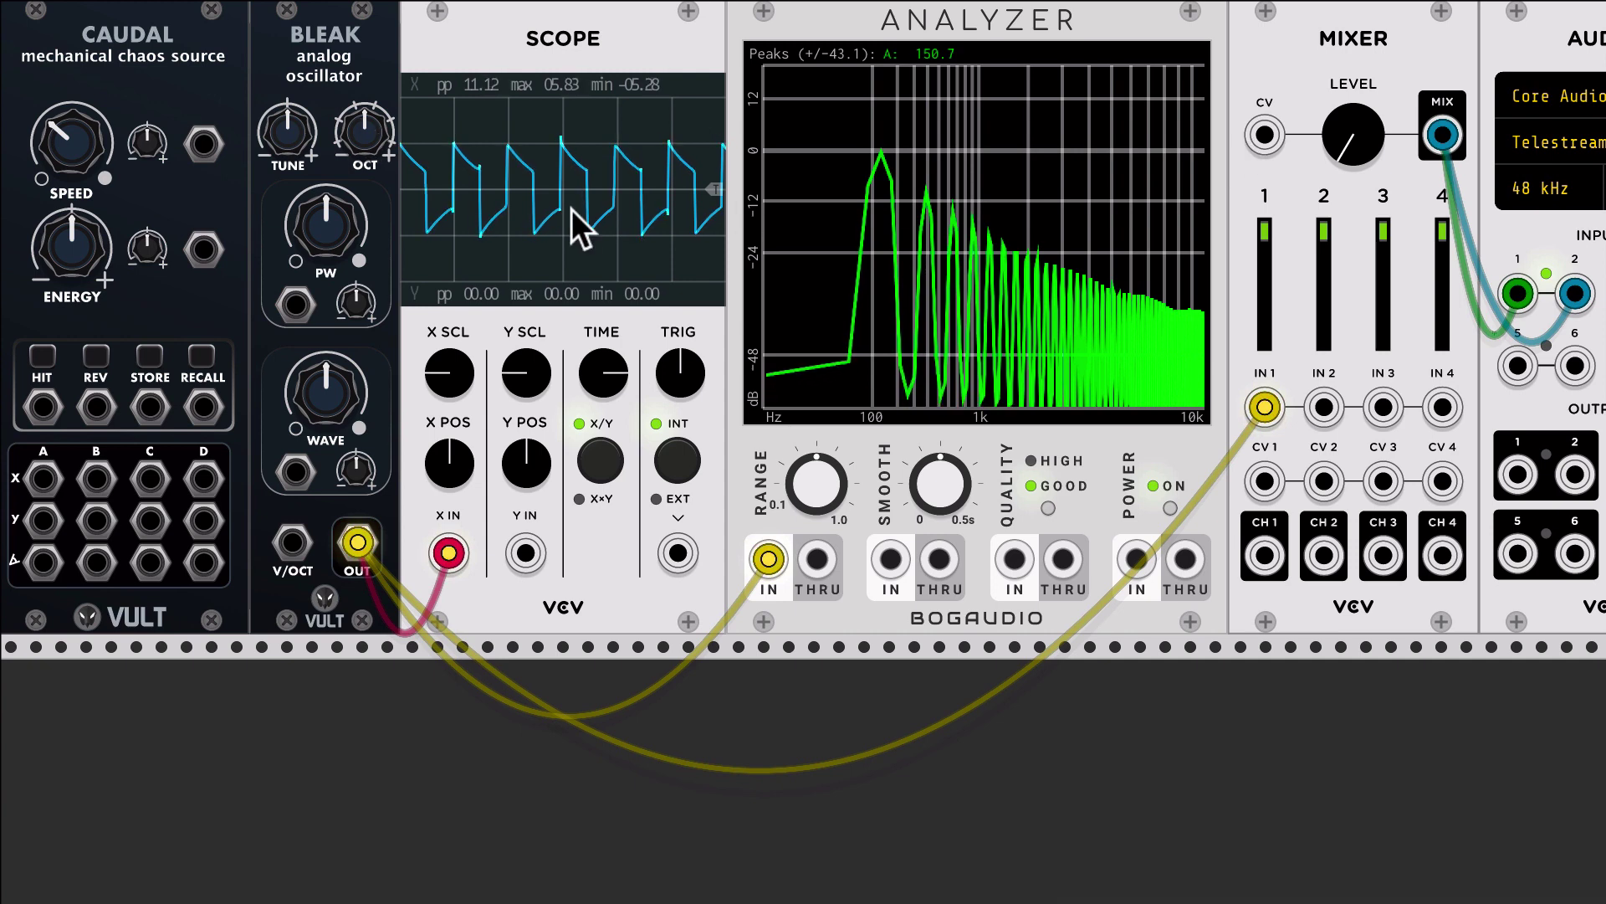
# Raise the mixer's master level, then try Bleak's TUNE at its minimum and reset it to centre
pyautogui.moveTo(1349, 142)
pyautogui.mouseDown()
pyautogui.moveTo(1349, 161)
pyautogui.moveTo(1343, 107)
pyautogui.moveTo(1343, 151)
pyautogui.mouseUp()
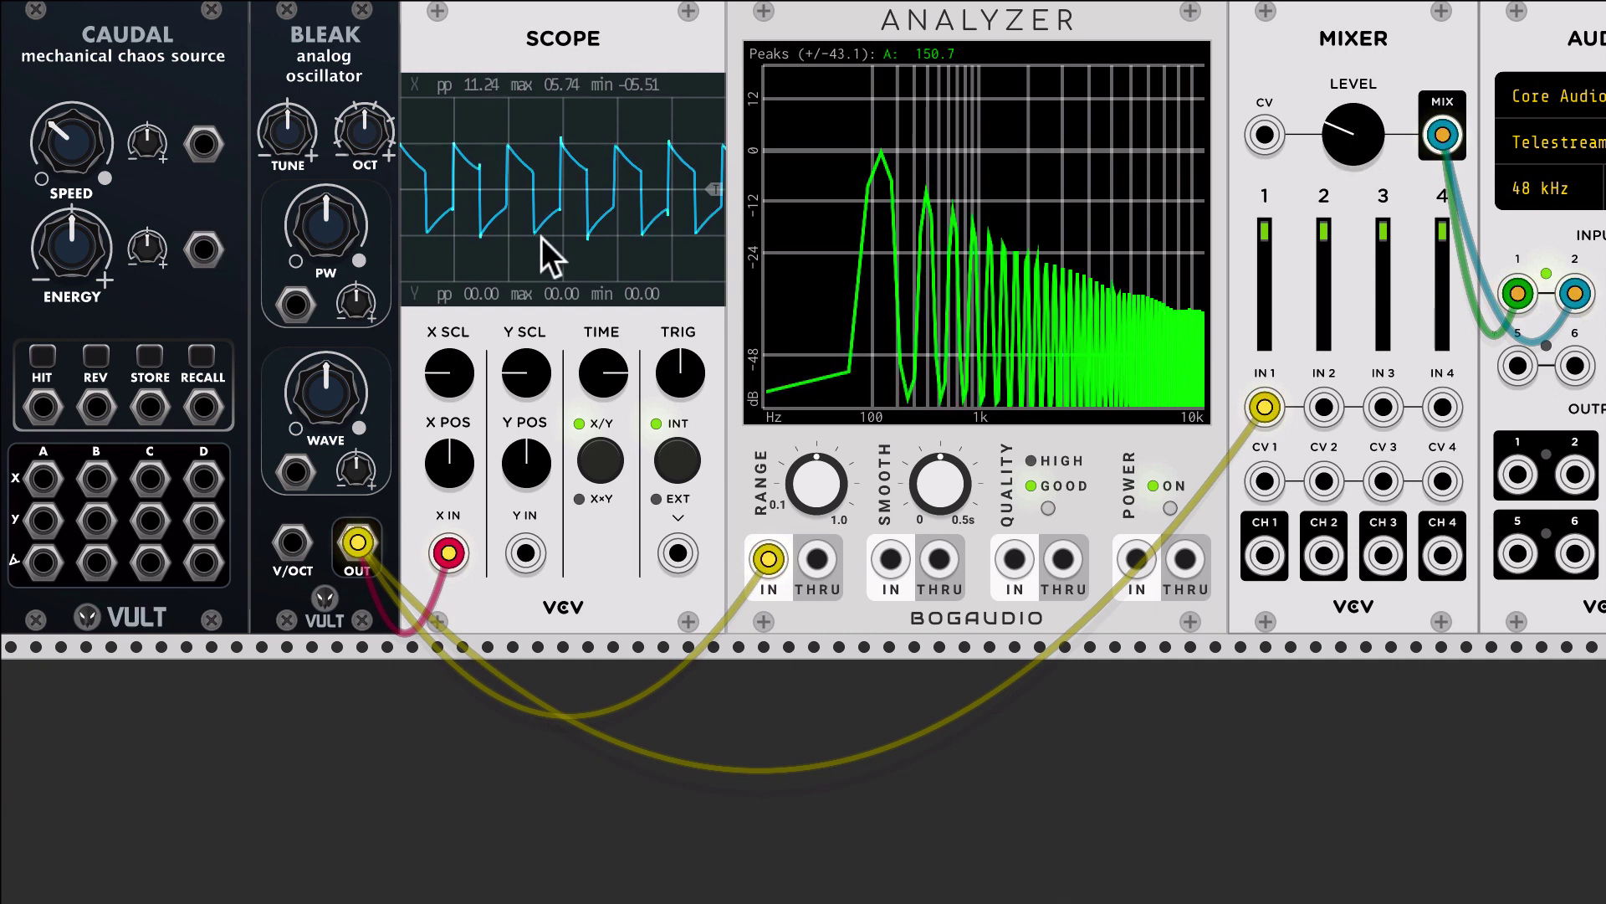
pyautogui.moveTo(303, 143); pyautogui.dragTo(303, 205)
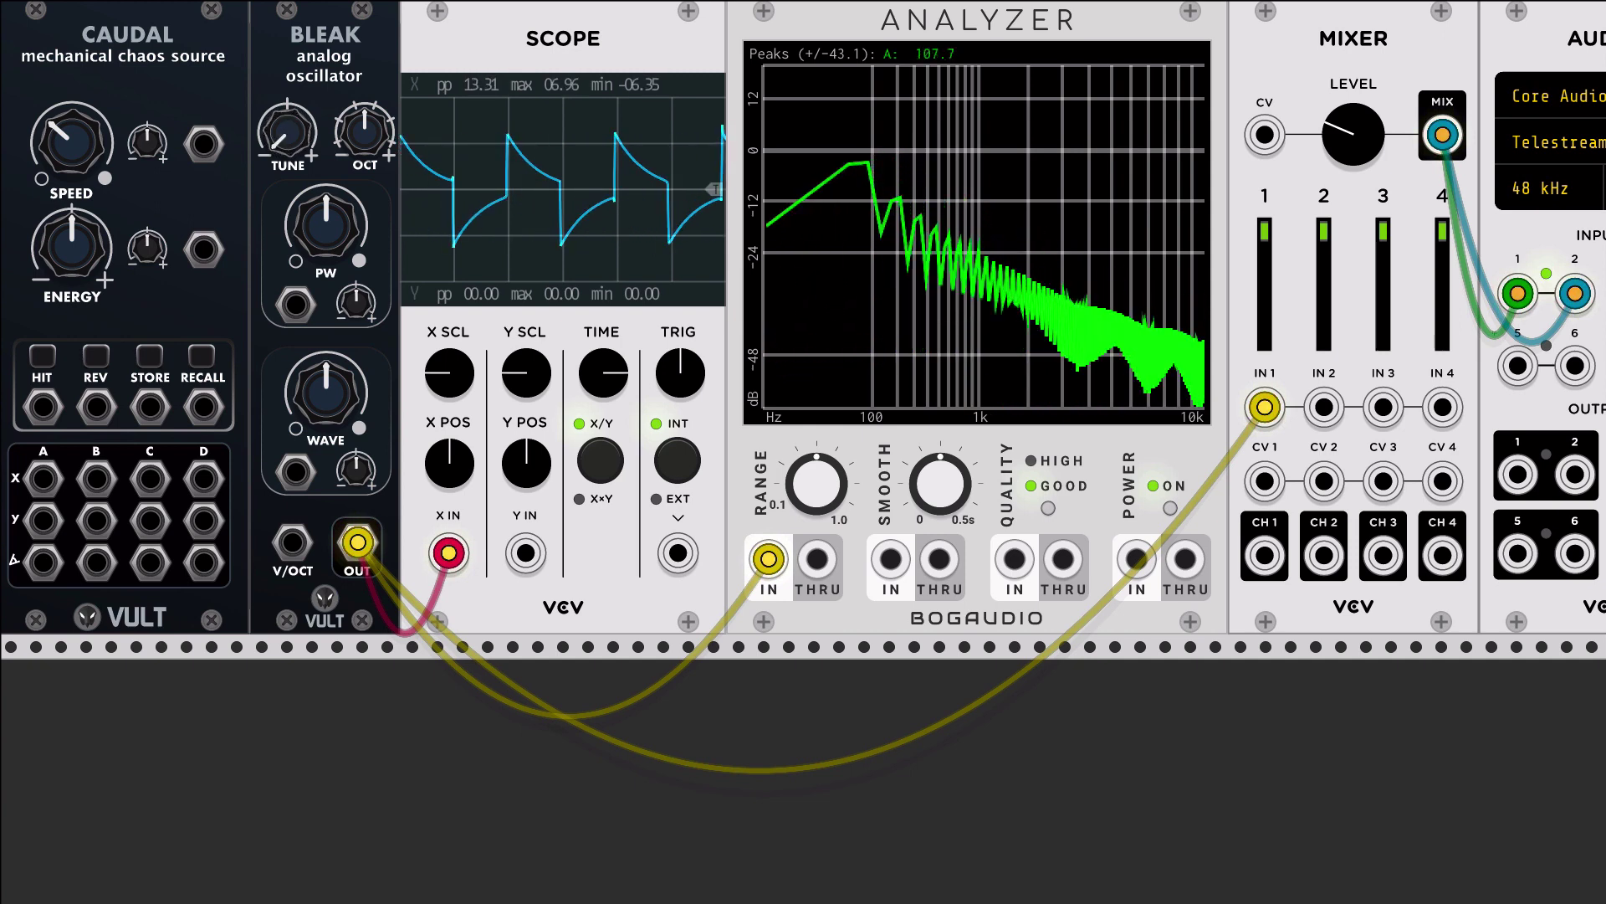
pyautogui.doubleClick(297, 138)
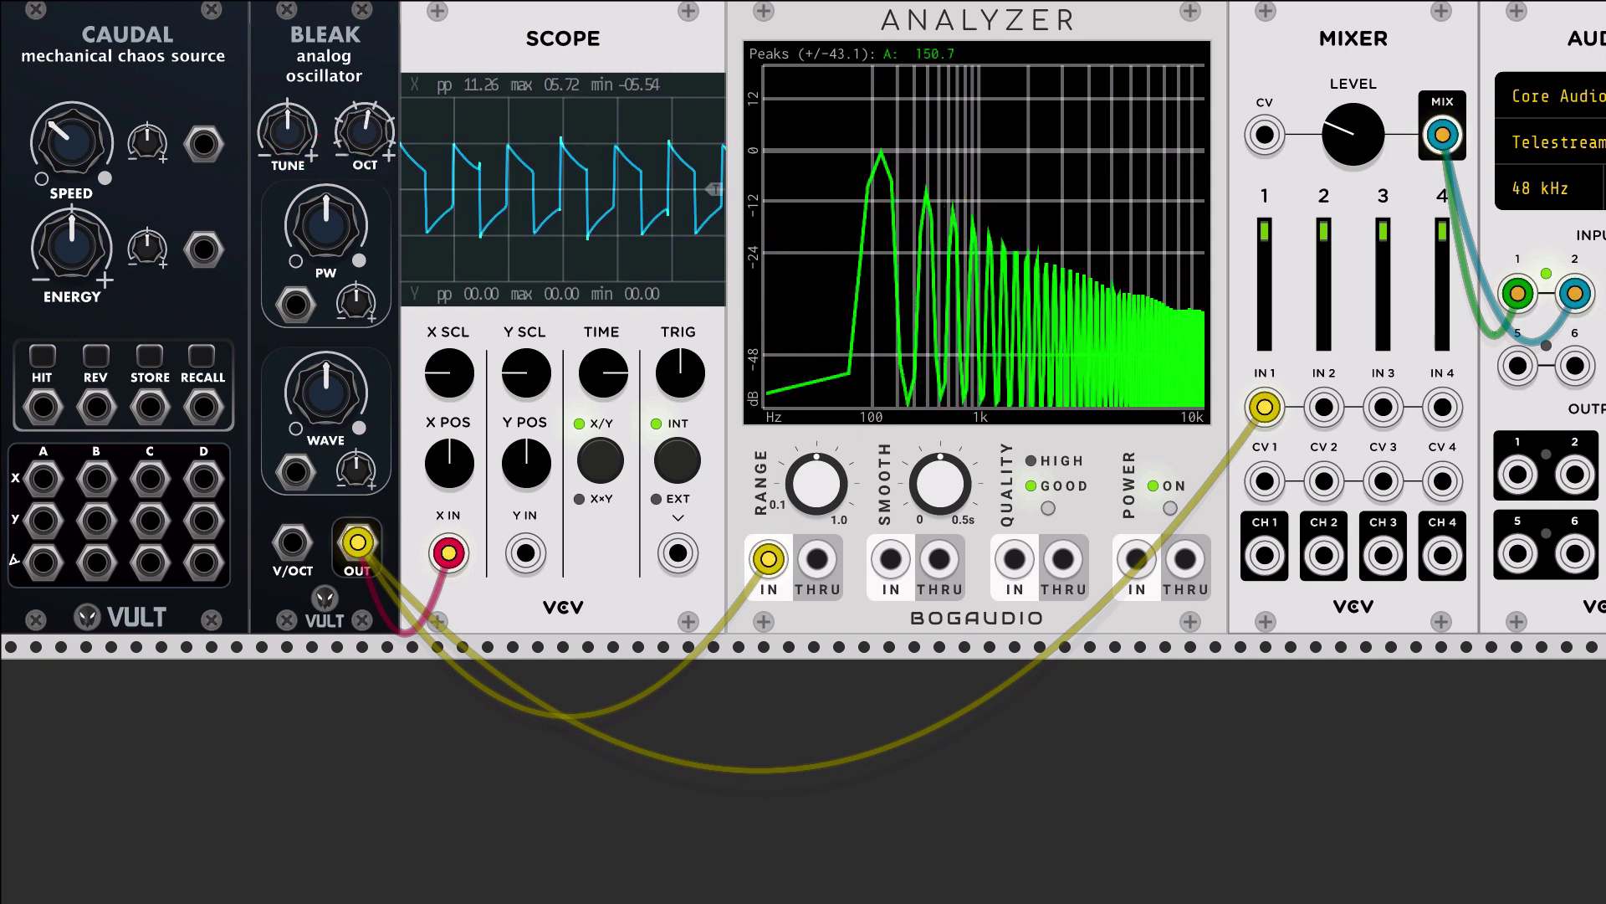
# Turn Bleak's OCT well up and its TUNE to maximum, reducing the mixer's master level
pyautogui.moveTo(365, 134); pyautogui.dragTo(365, 54)
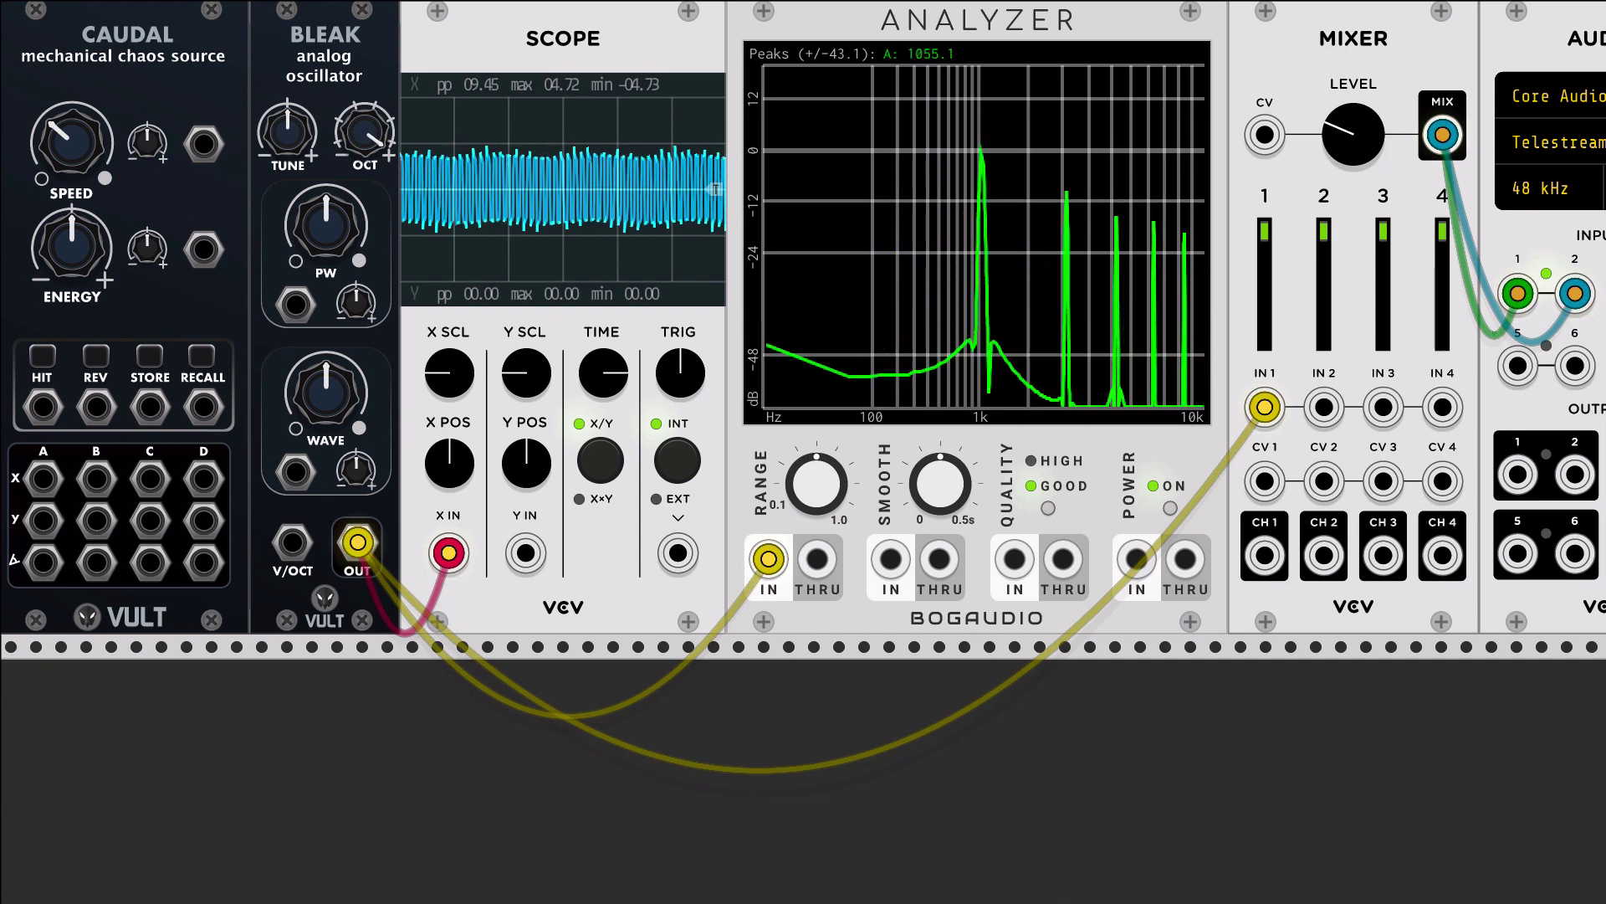
pyautogui.moveTo(1353, 134); pyautogui.dragTo(1353, 159)
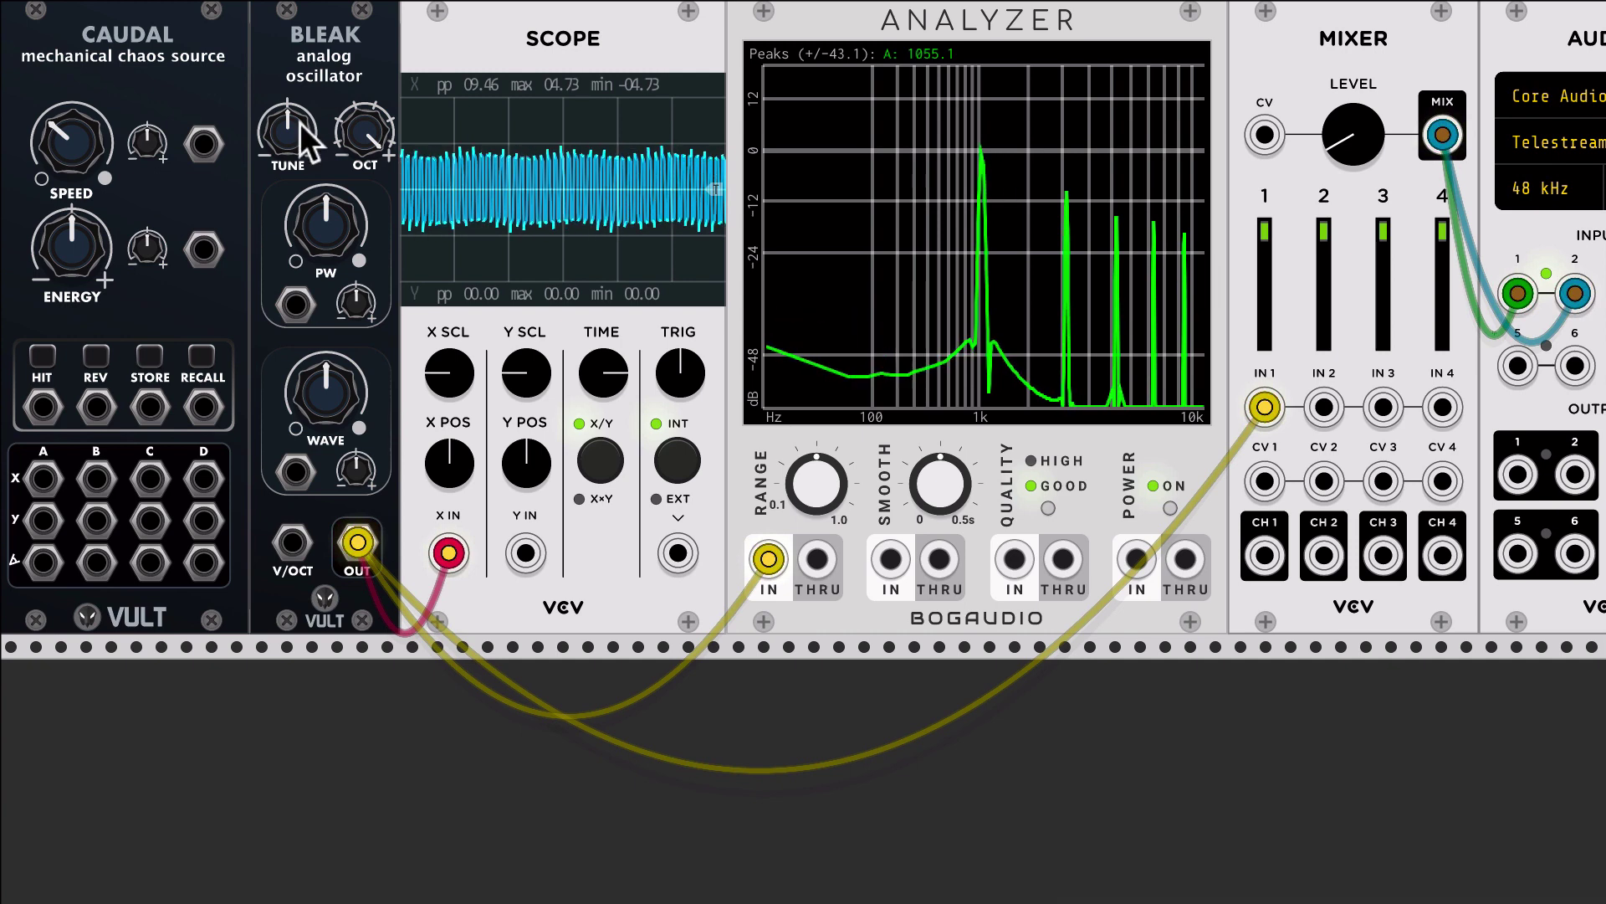
pyautogui.moveTo(285, 148)
pyautogui.mouseDown()
pyautogui.moveTo(285, 117)
pyautogui.moveTo(285, 149)
pyautogui.mouseUp()
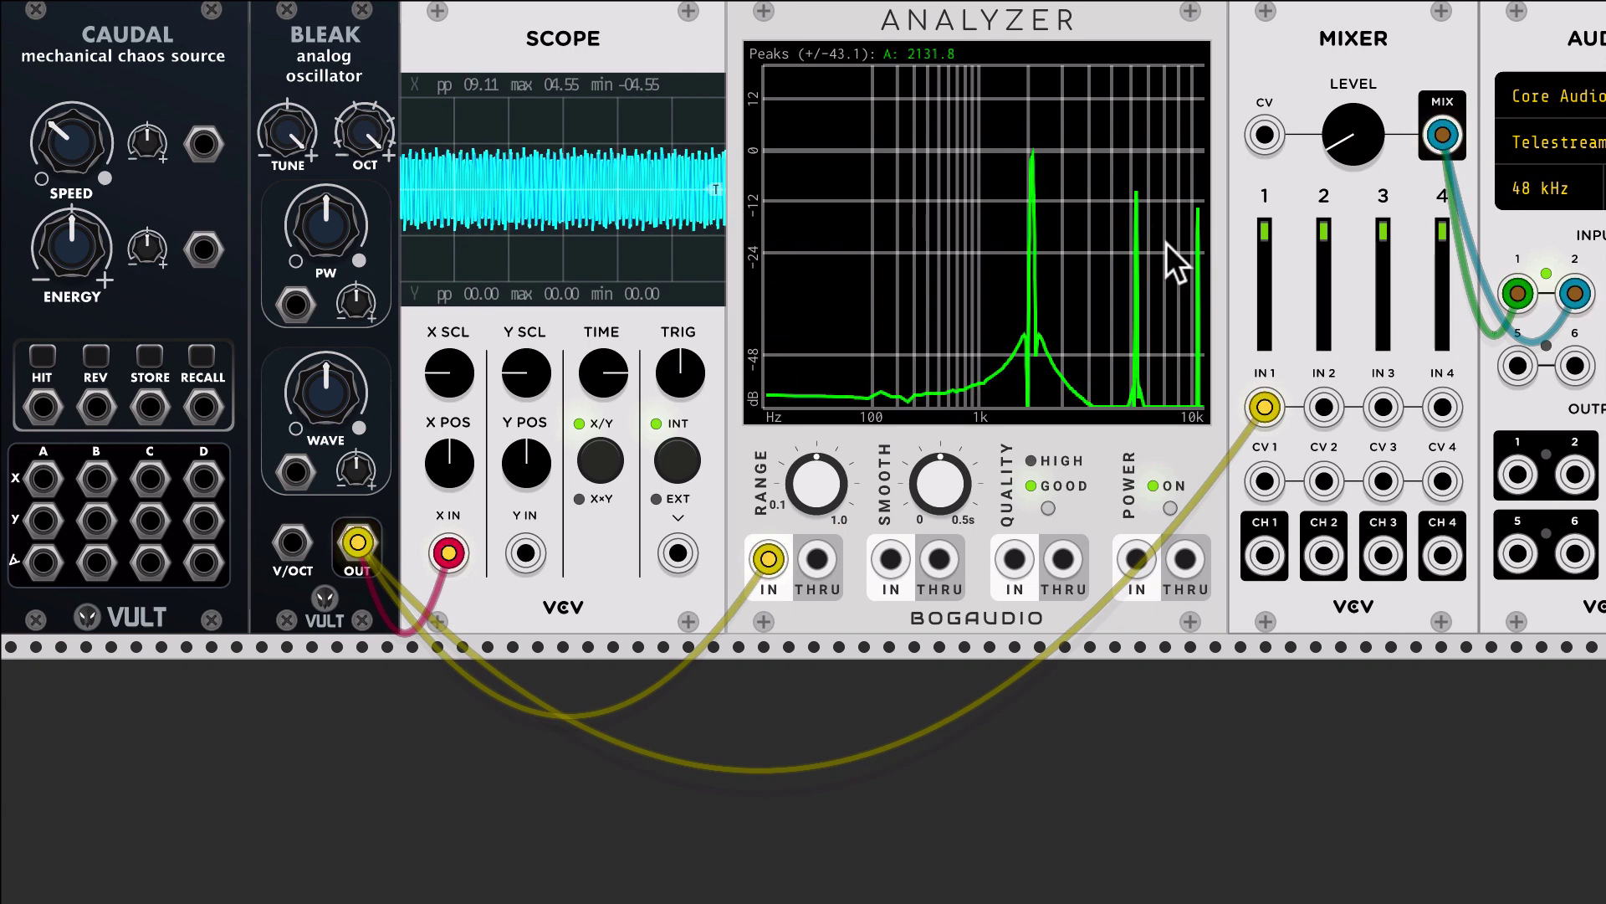
# Try small changes to Bleak's PW and WAVE, returning both knobs to centre
pyautogui.moveTo(287, 134)
pyautogui.mouseDown()
pyautogui.moveTo(287, 251)
pyautogui.moveTo(287, 134)
pyautogui.mouseUp()
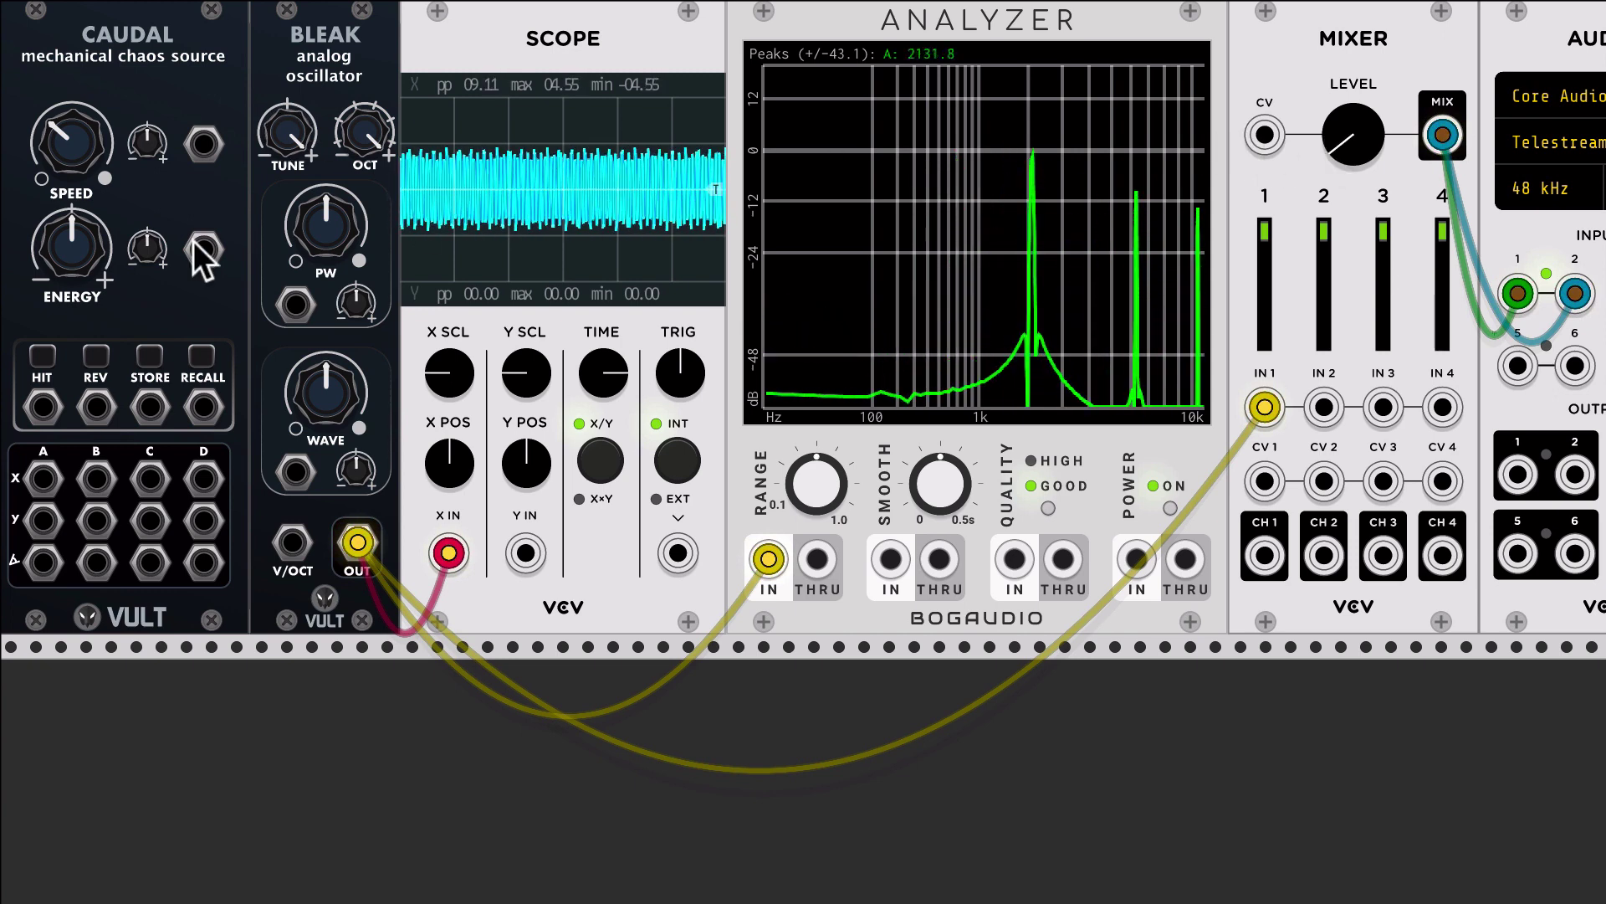
pyautogui.moveTo(313, 239)
pyautogui.mouseDown()
pyautogui.moveTo(313, 147)
pyautogui.moveTo(313, 284)
pyautogui.moveTo(315, 242)
pyautogui.mouseUp()
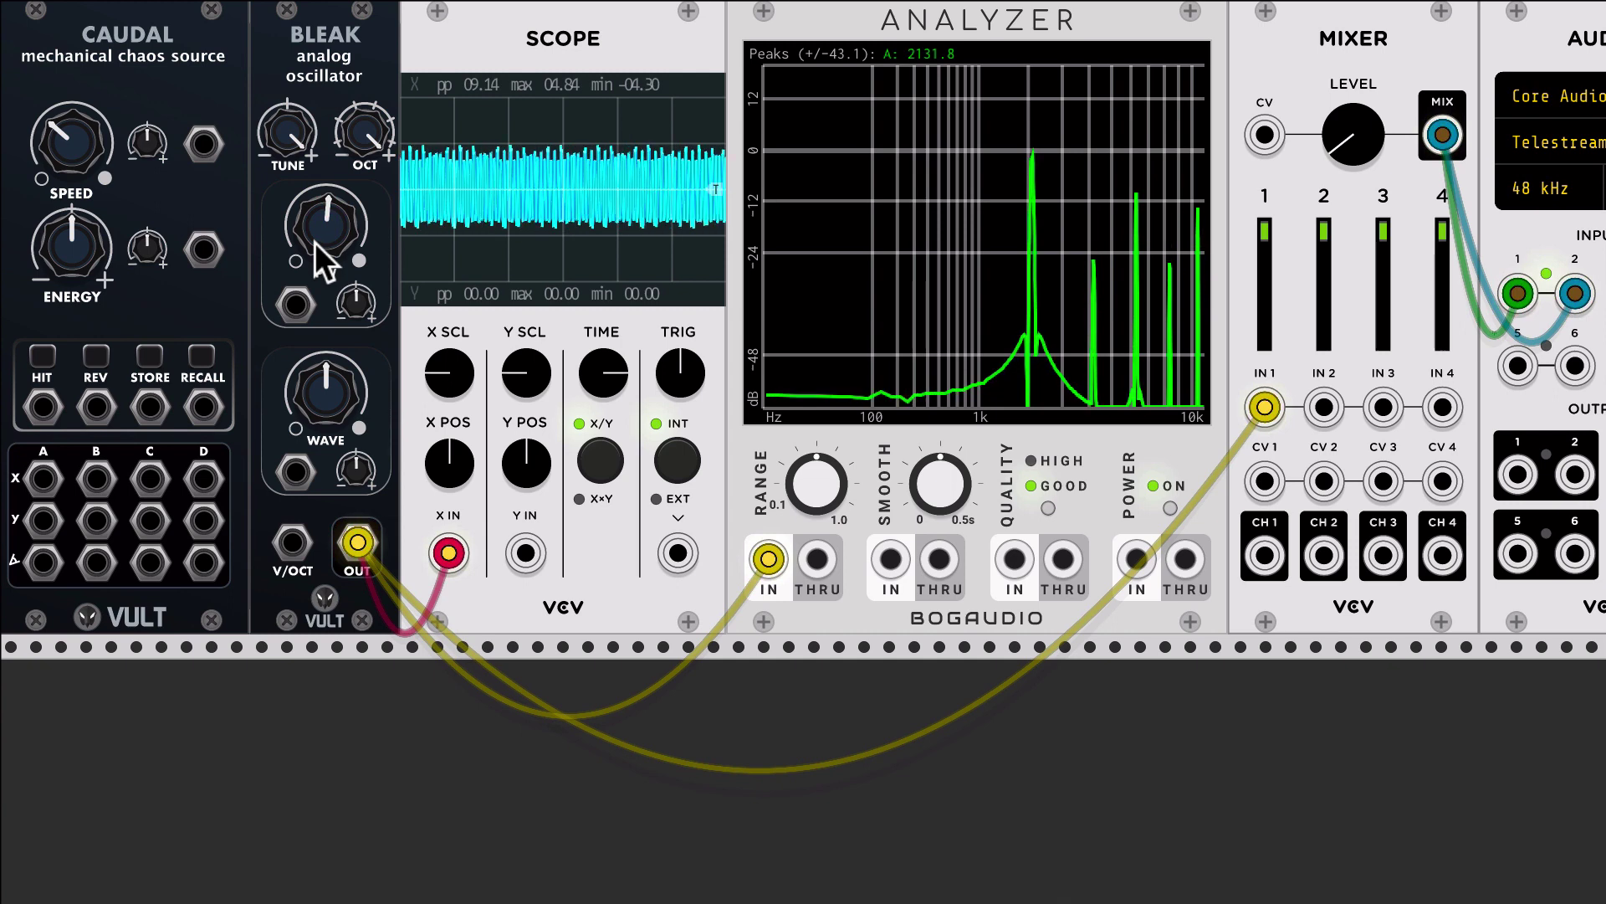
pyautogui.moveTo(352, 394)
pyautogui.mouseDown()
pyautogui.moveTo(351, 363)
pyautogui.moveTo(351, 423)
pyautogui.moveTo(351, 381)
pyautogui.moveTo(353, 394)
pyautogui.mouseUp()
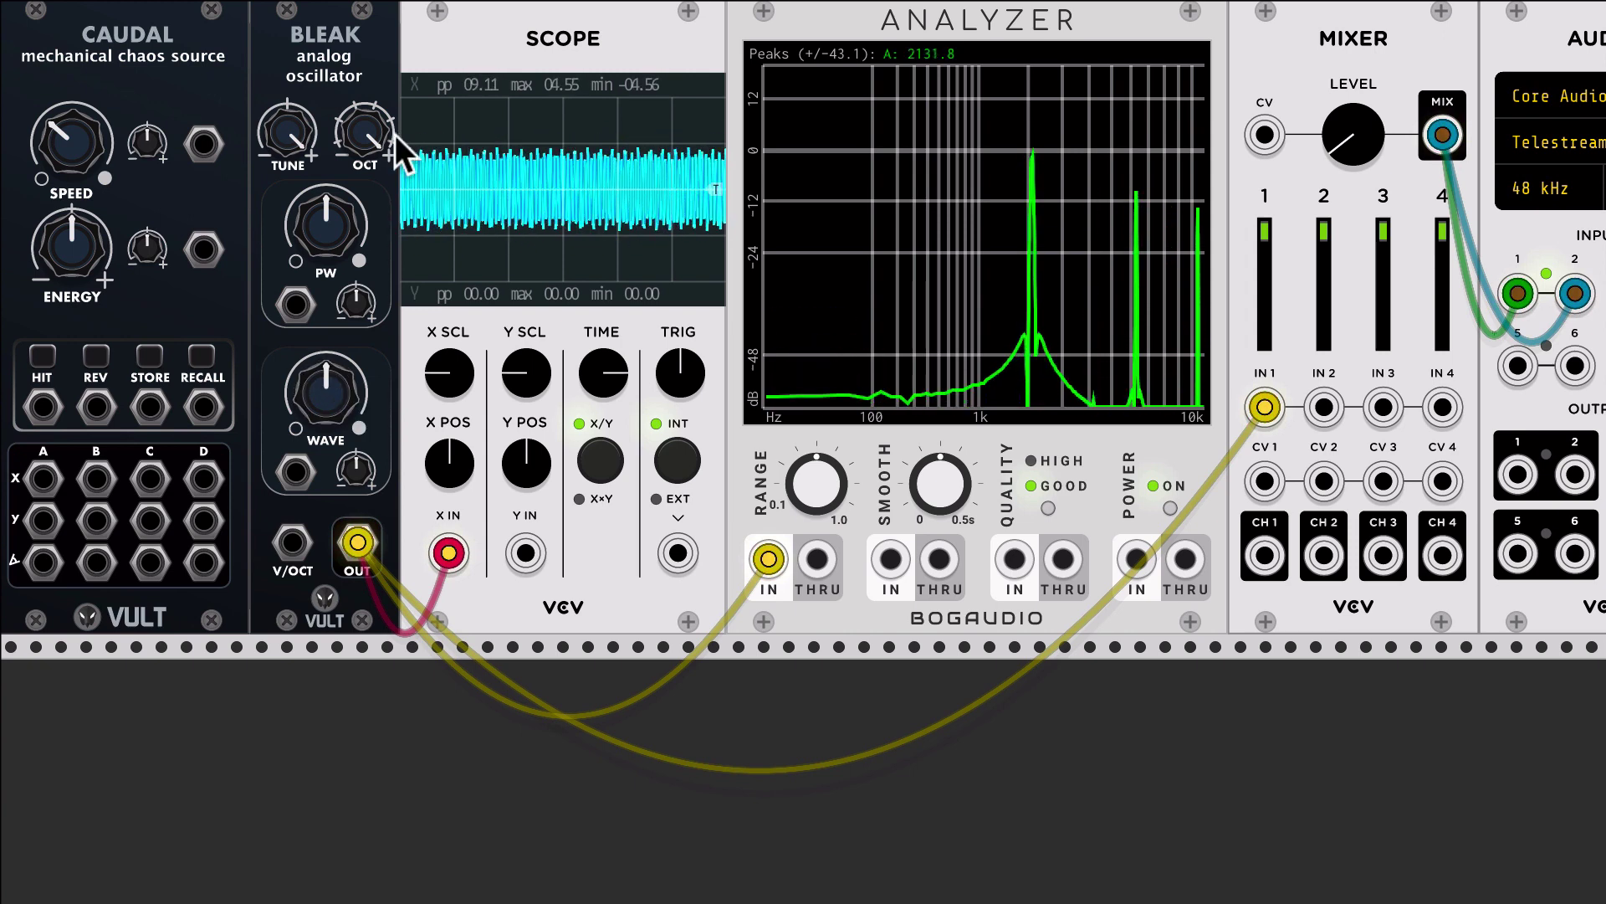
# Return Bleak's TUNE to centre and lower its OCT to one step below centre
pyautogui.moveTo(285, 152); pyautogui.dragTo(285, 175)
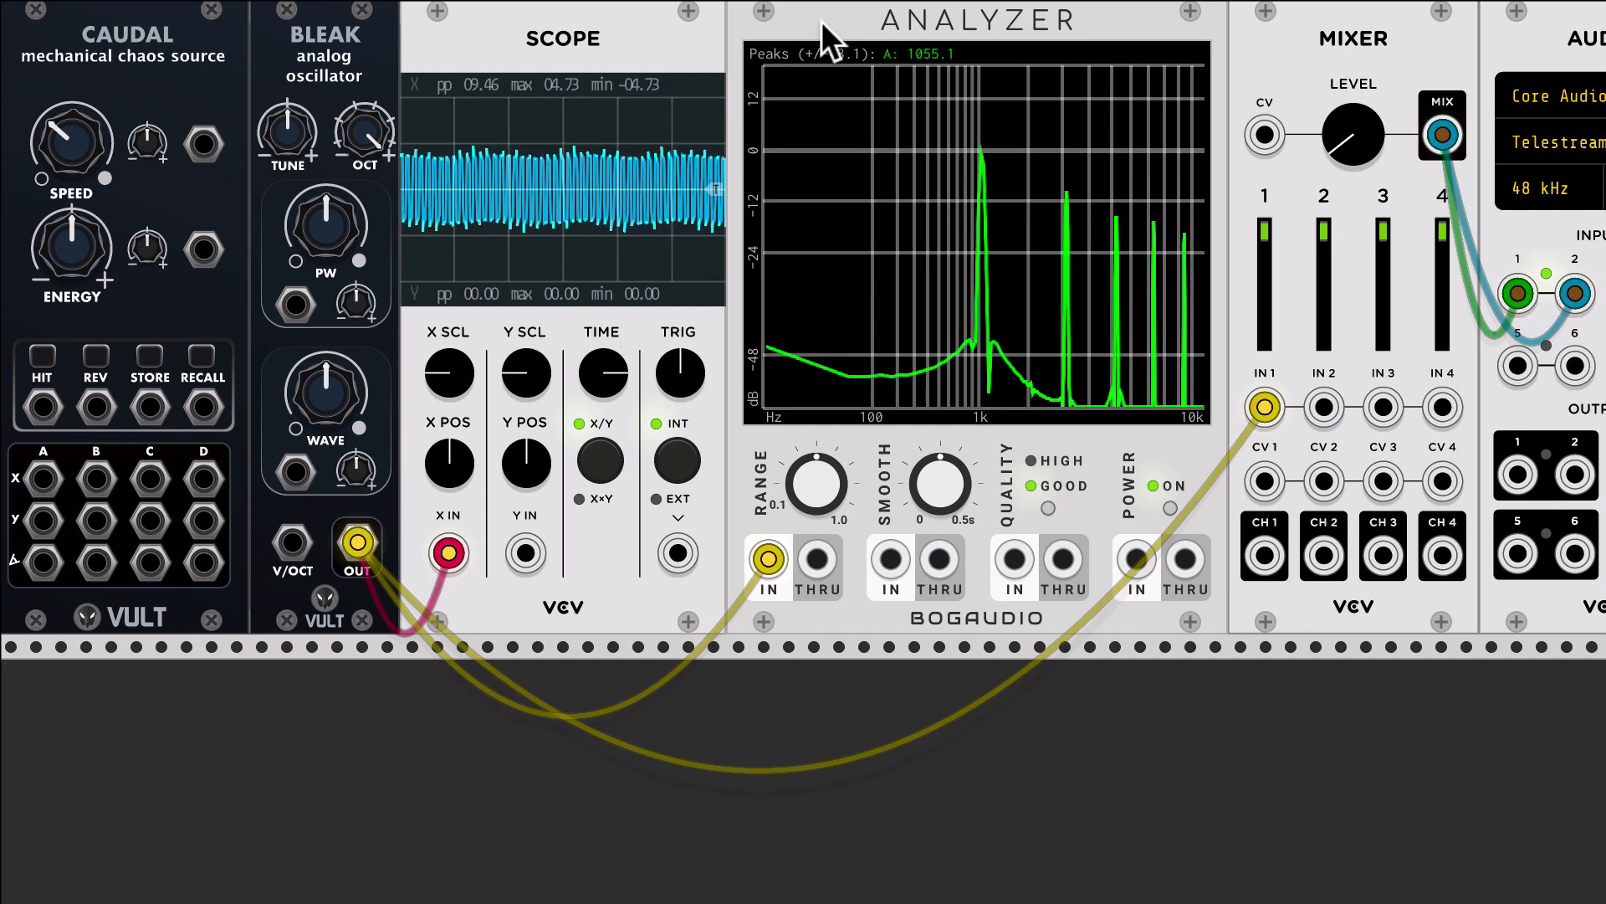
pyautogui.moveTo(372, 142); pyautogui.dragTo(373, 168)
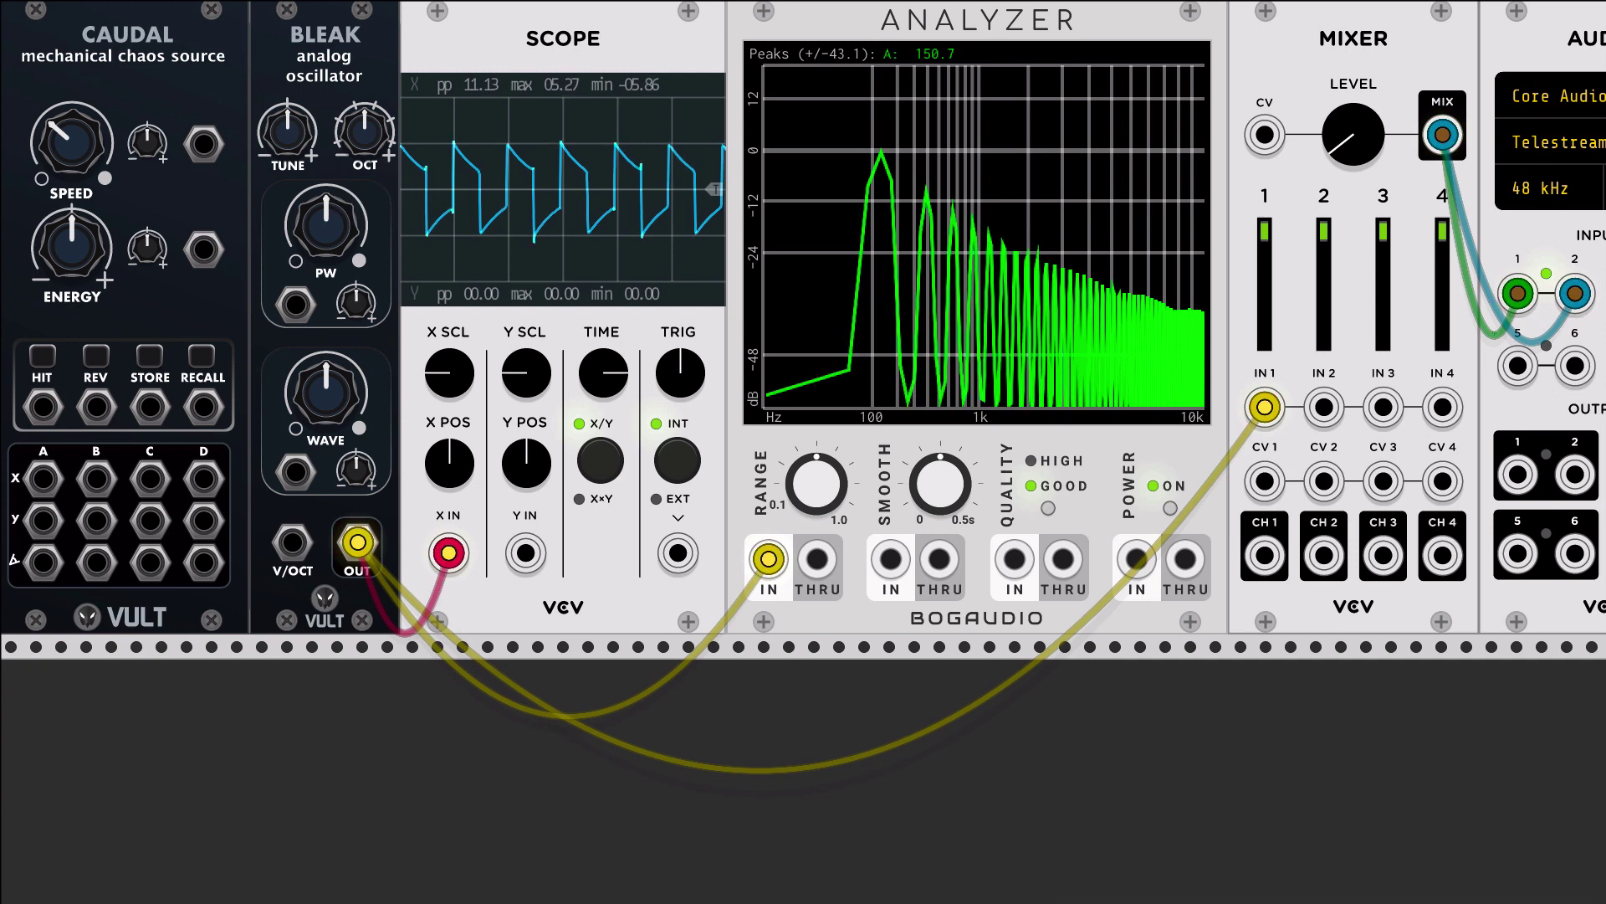
pyautogui.moveTo(380, 156); pyautogui.dragTo(380, 156)
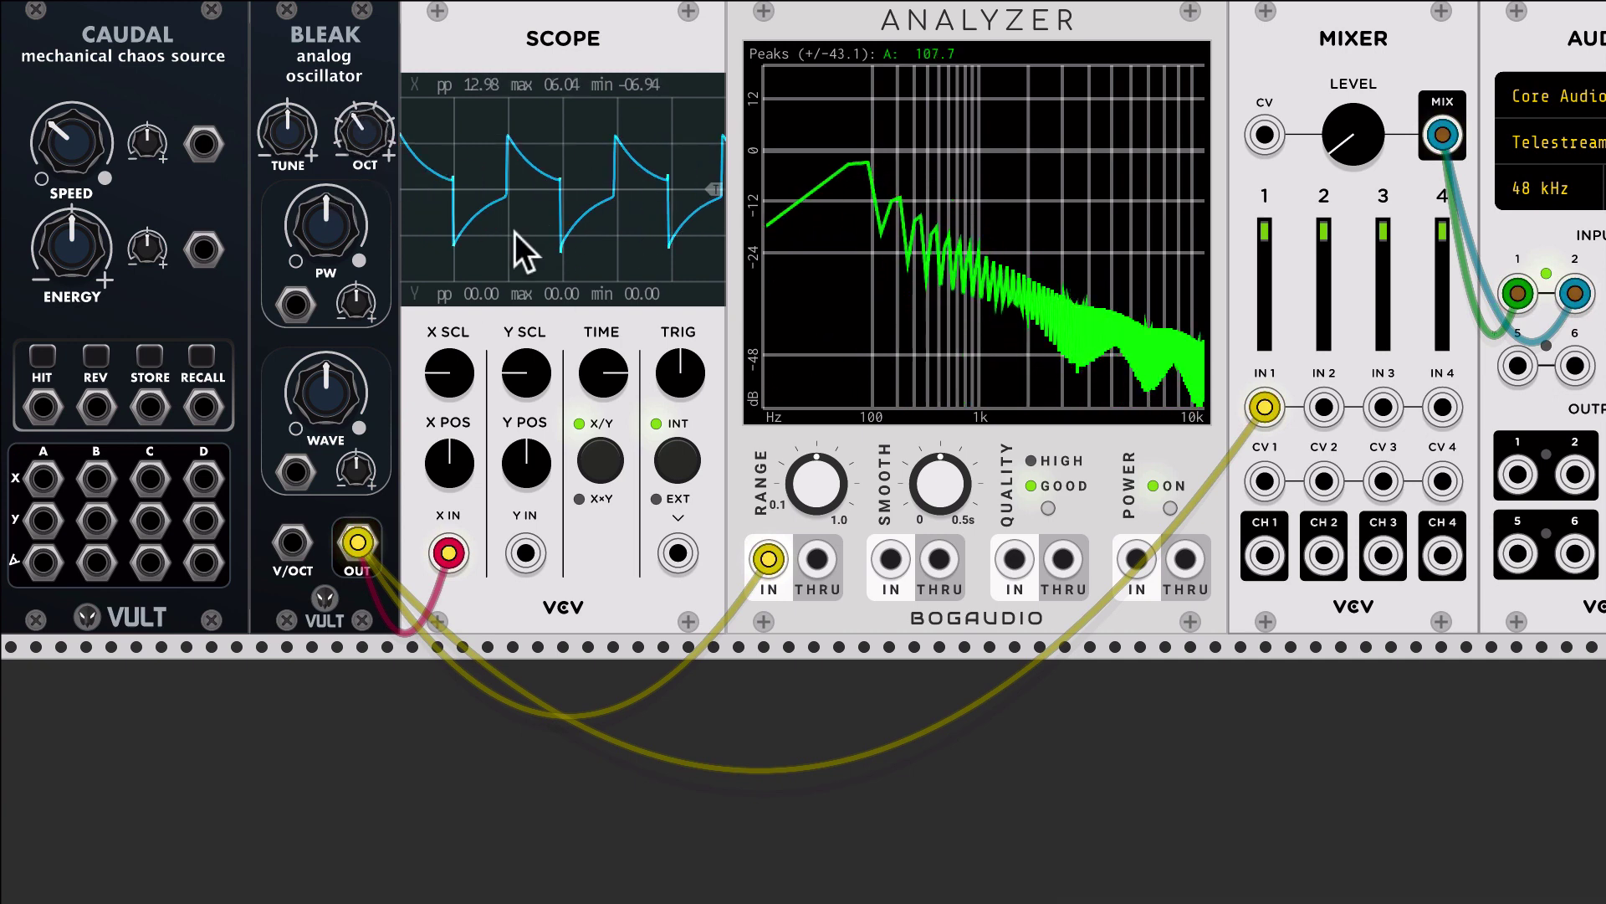
# Sweep Bleak's pulse width and reset it to centre, then turn WAVE to its maximum
pyautogui.moveTo(326, 224); pyautogui.dragTo(327, 295)
pyautogui.doubleClick(339, 248)
pyautogui.moveTo(328, 387); pyautogui.dragTo(328, 297)
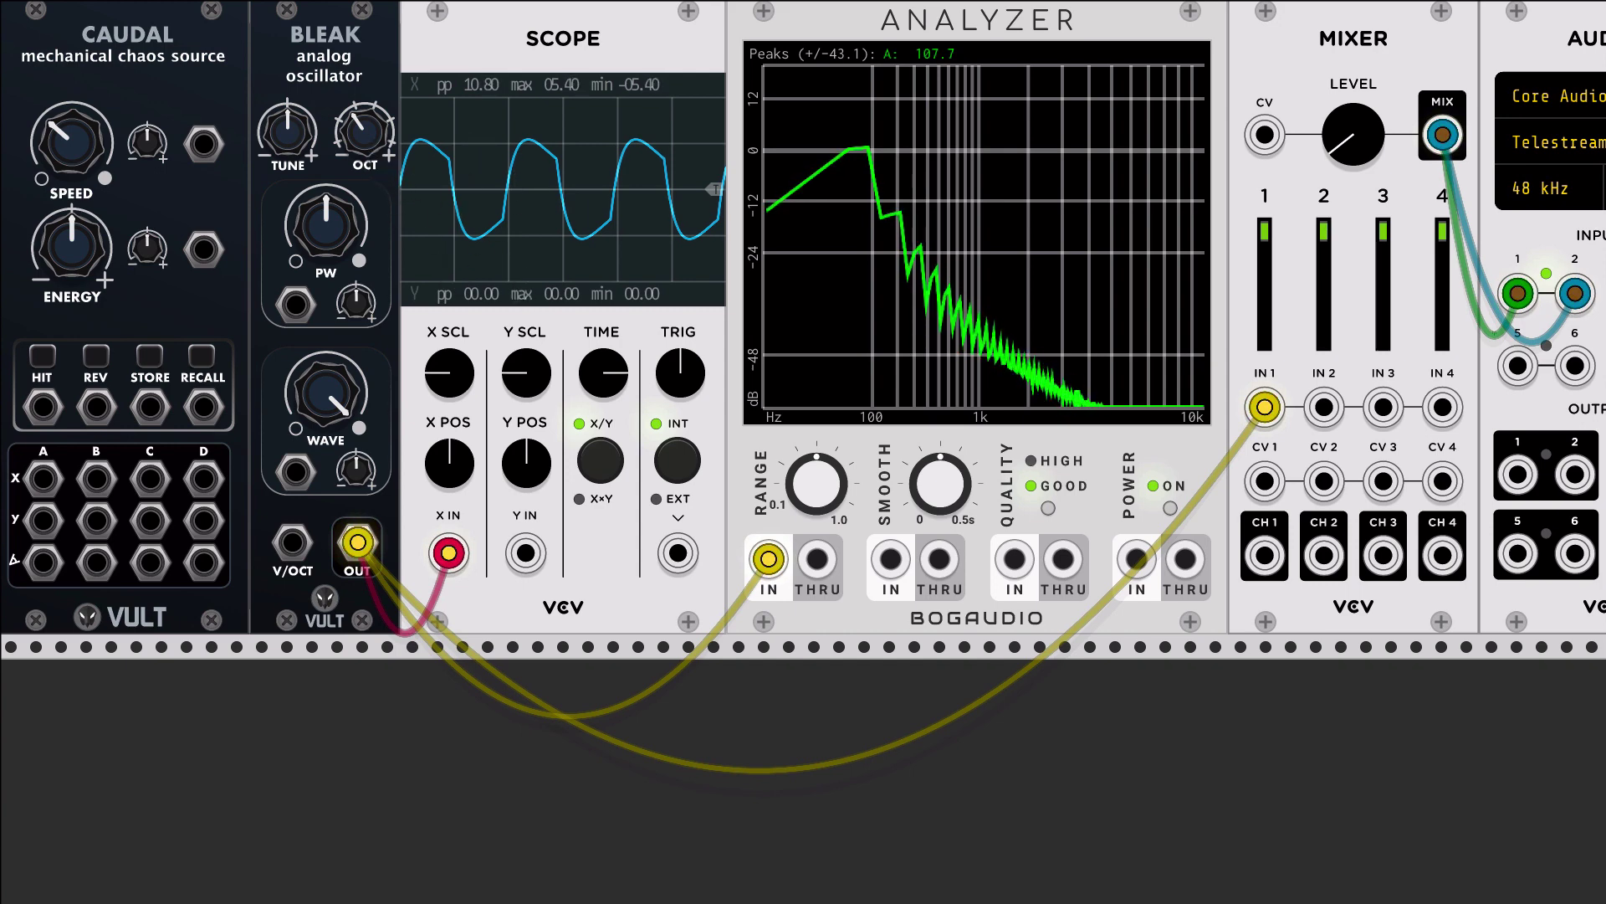
# Switch Bleak's octave between centre and one step below to compare waveforms, finishing at centre
pyautogui.moveTo(365, 132)
pyautogui.mouseDown()
pyautogui.moveTo(364, 101)
pyautogui.moveTo(364, 125)
pyautogui.mouseUp()
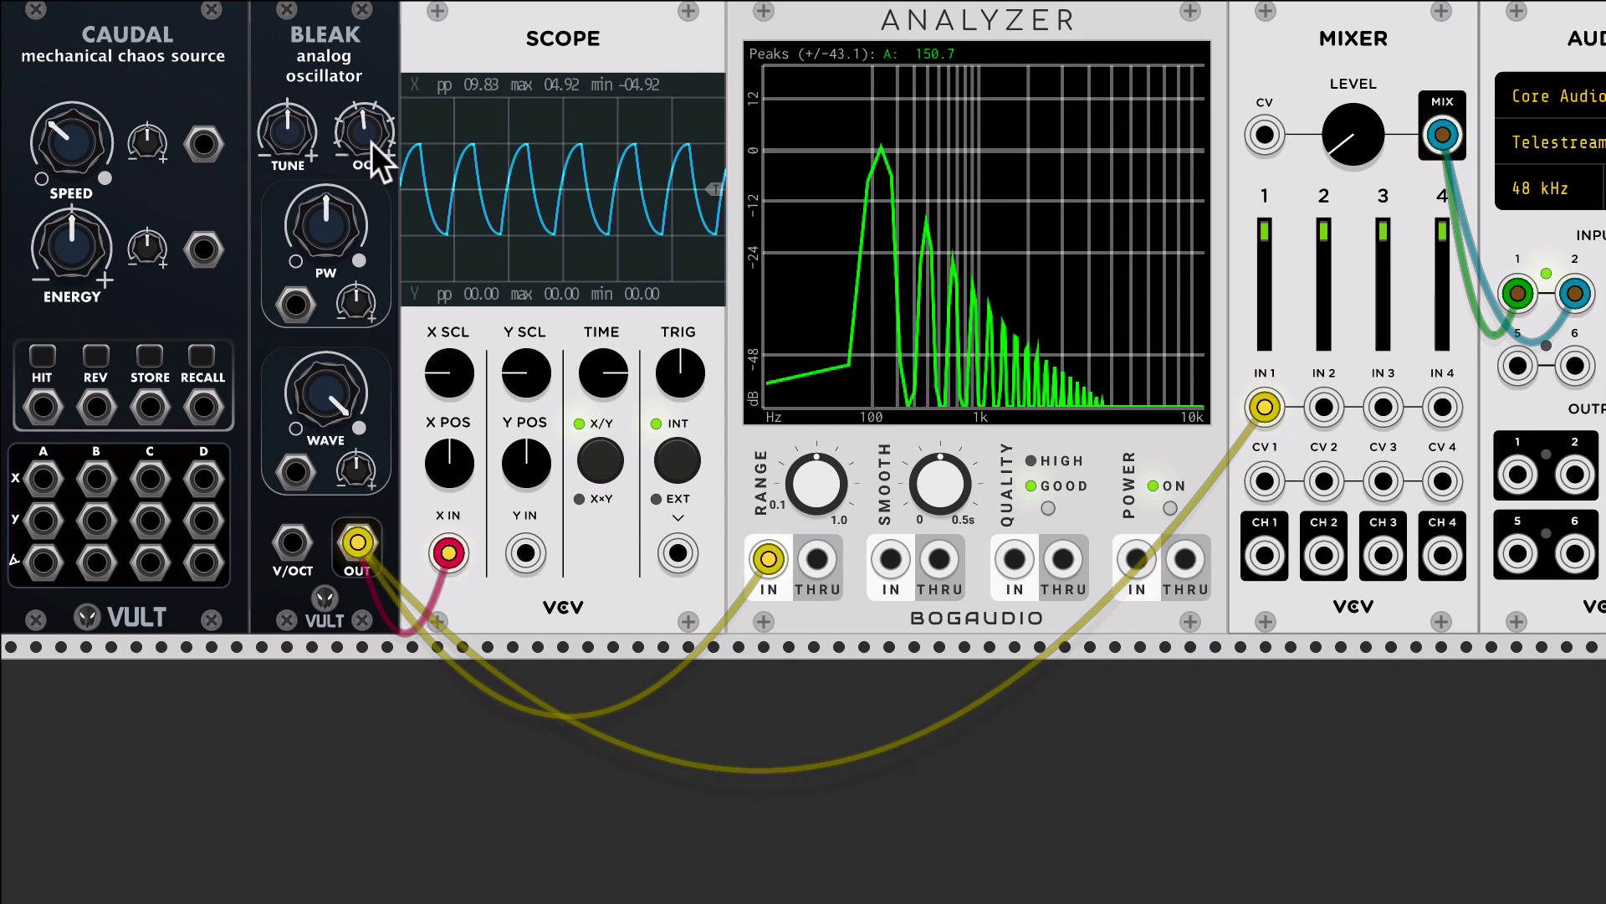
pyautogui.moveTo(372, 143); pyautogui.dragTo(372, 160)
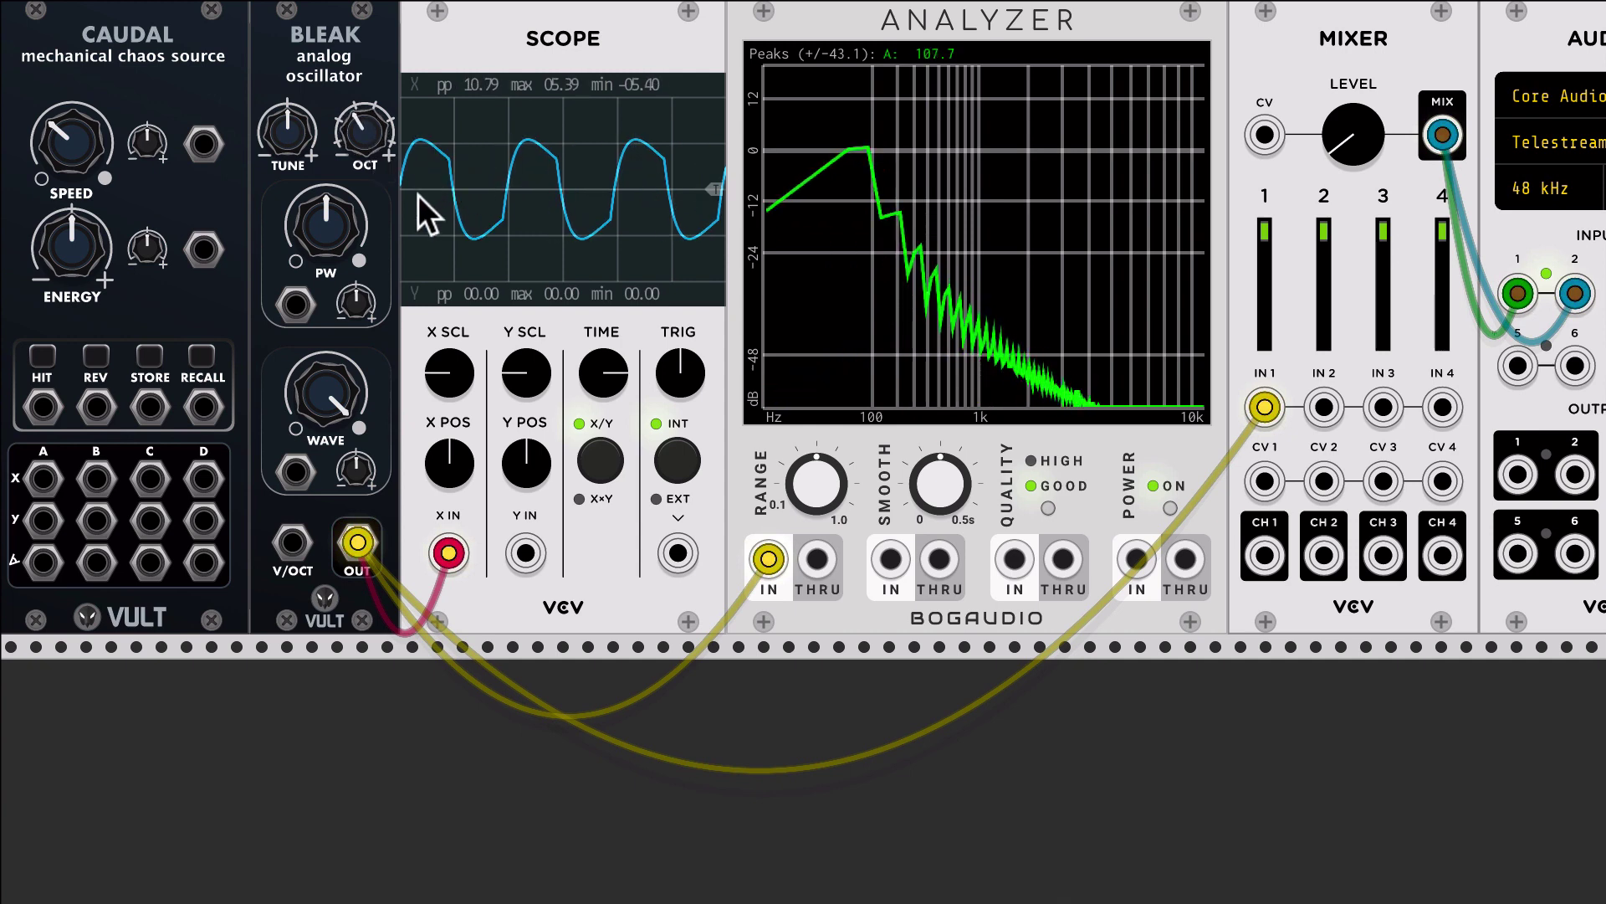
pyautogui.moveTo(368, 129)
pyautogui.mouseDown()
pyautogui.moveTo(368, 147)
pyautogui.moveTo(364, 123)
pyautogui.mouseUp()
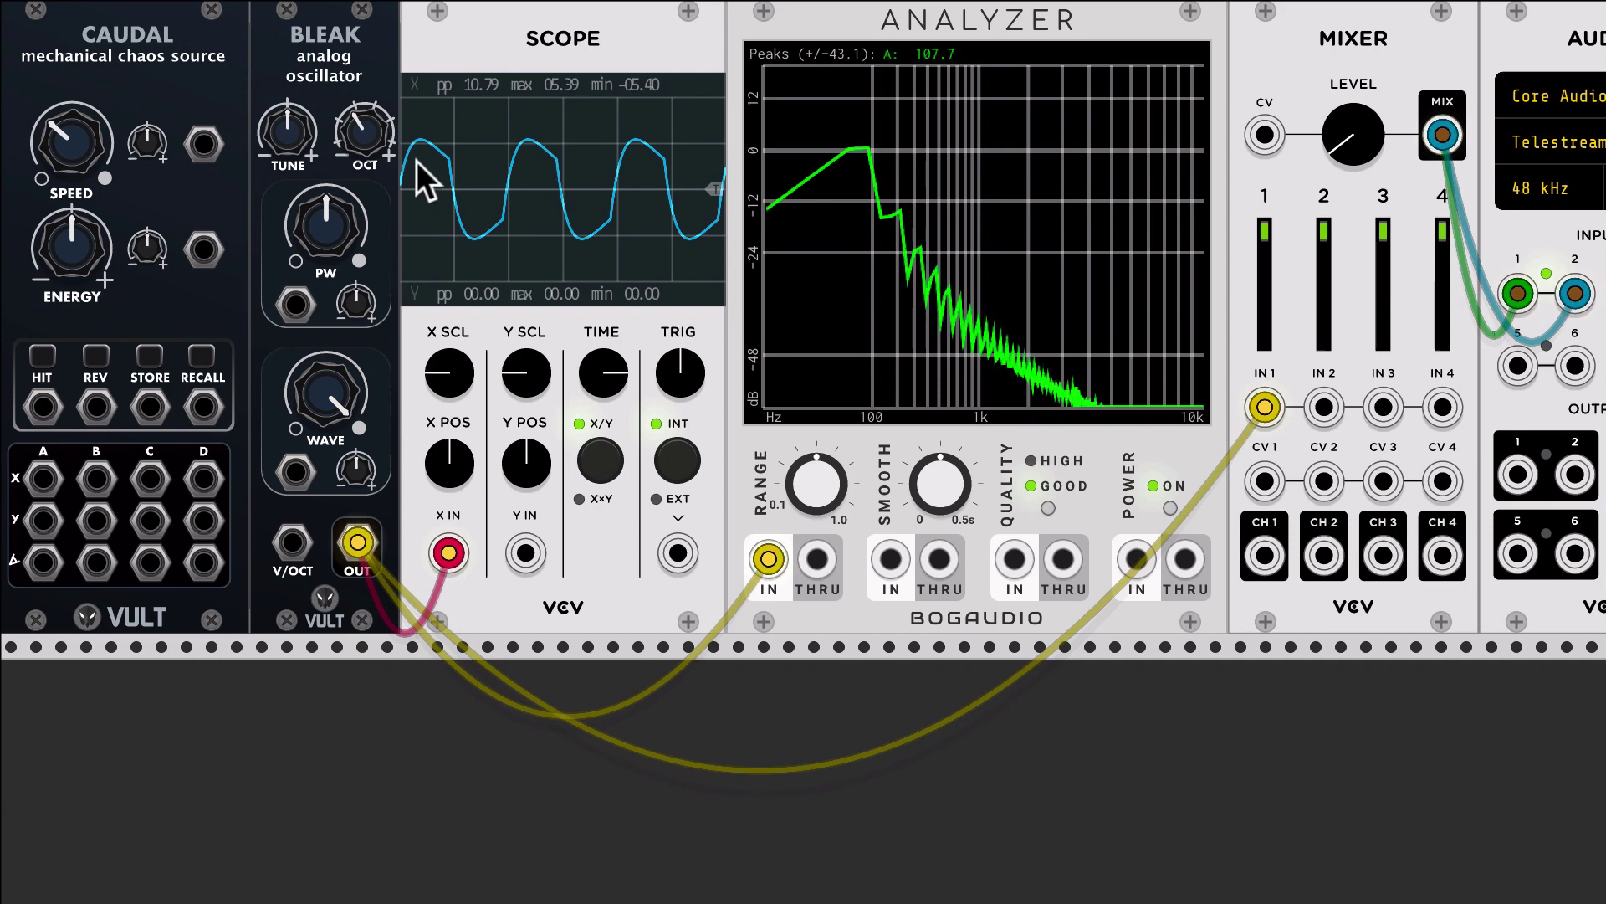
pyautogui.moveTo(376, 145); pyautogui.dragTo(375, 134)
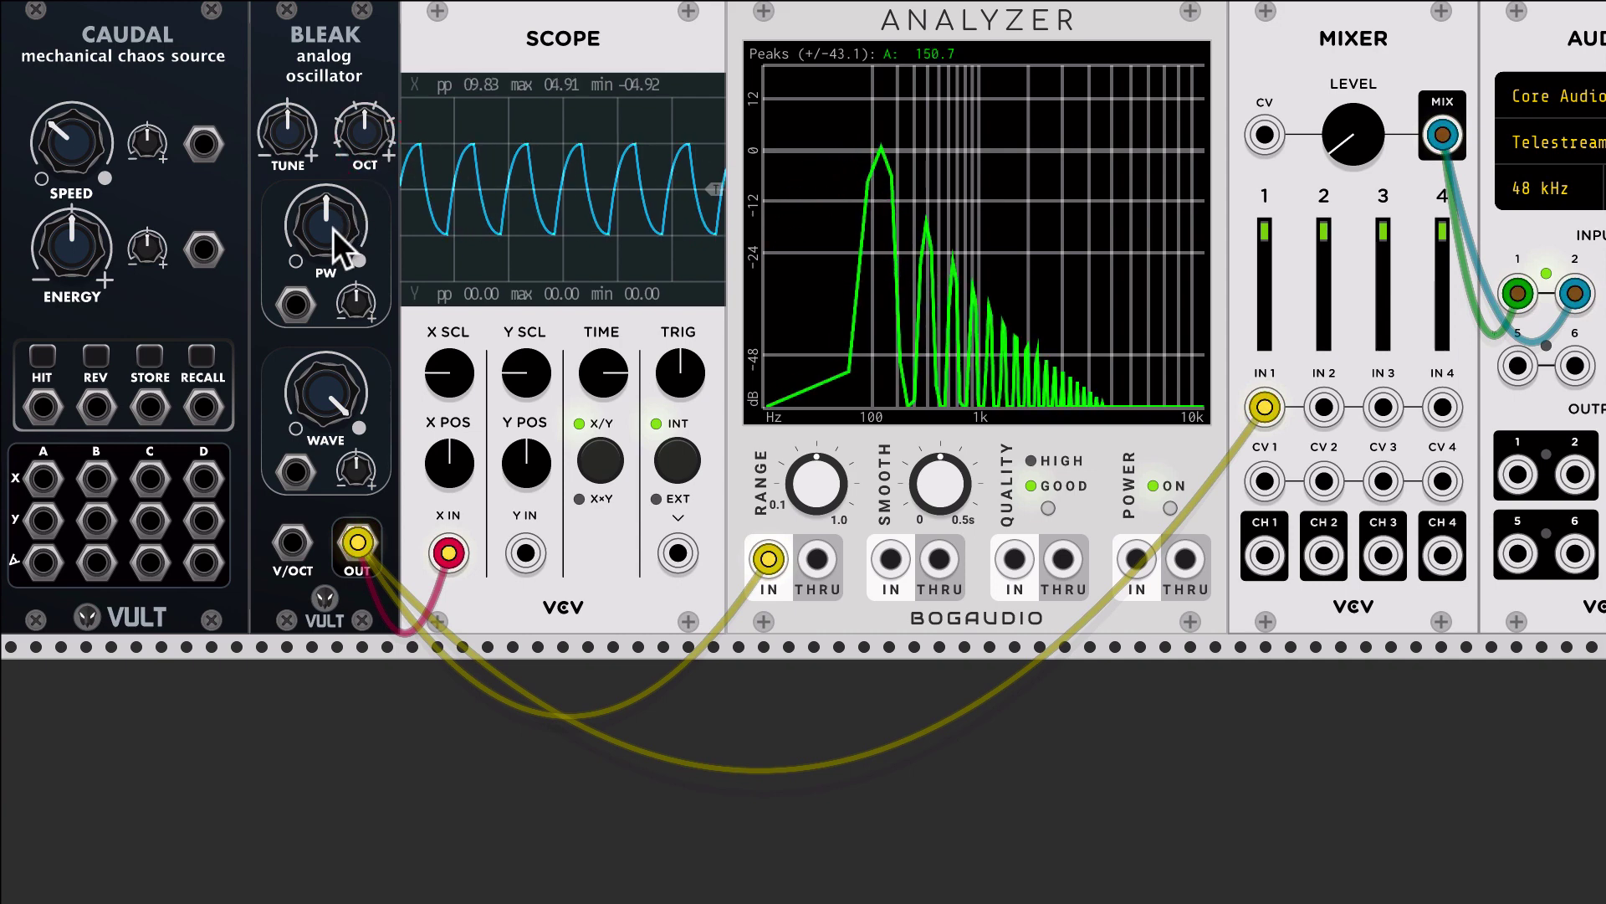
# Sweep Bleak's WAVE and PW through their ranges in different combinations, finishing with both at centre
pyautogui.moveTo(335, 392); pyautogui.dragTo(335, 375)
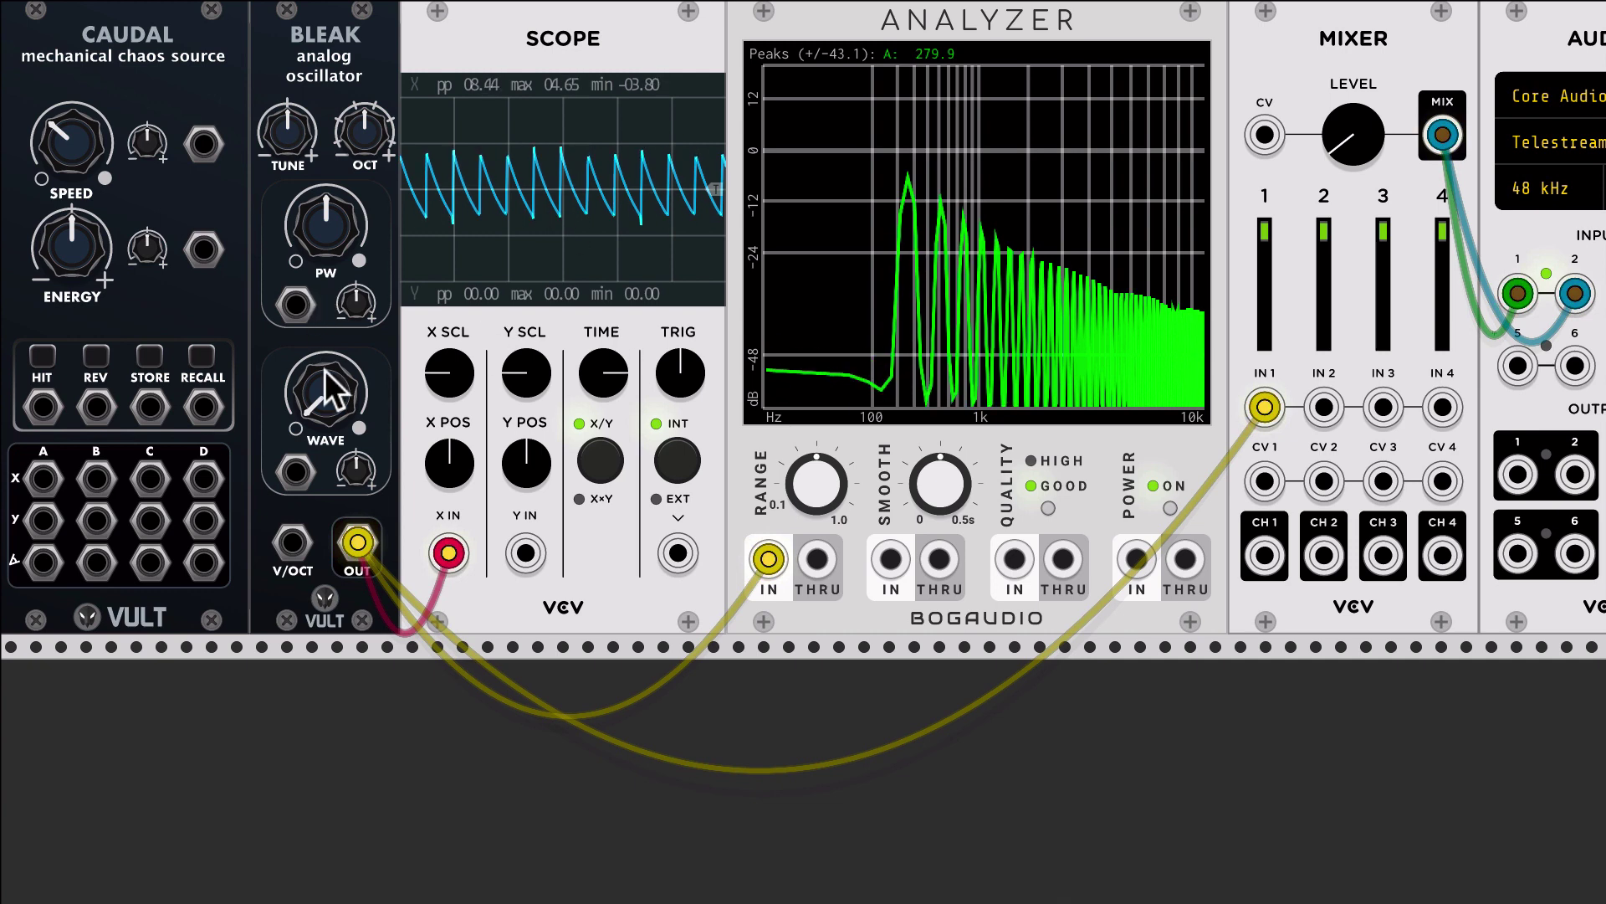
pyautogui.moveTo(327, 251); pyautogui.dragTo(327, 309)
pyautogui.moveTo(348, 400); pyautogui.dragTo(347, 318)
pyautogui.moveTo(327, 230); pyautogui.dragTo(326, 197)
pyautogui.moveTo(328, 227); pyautogui.dragTo(328, 290)
pyautogui.moveTo(331, 394); pyautogui.dragTo(331, 536)
pyautogui.doubleClick(330, 233)
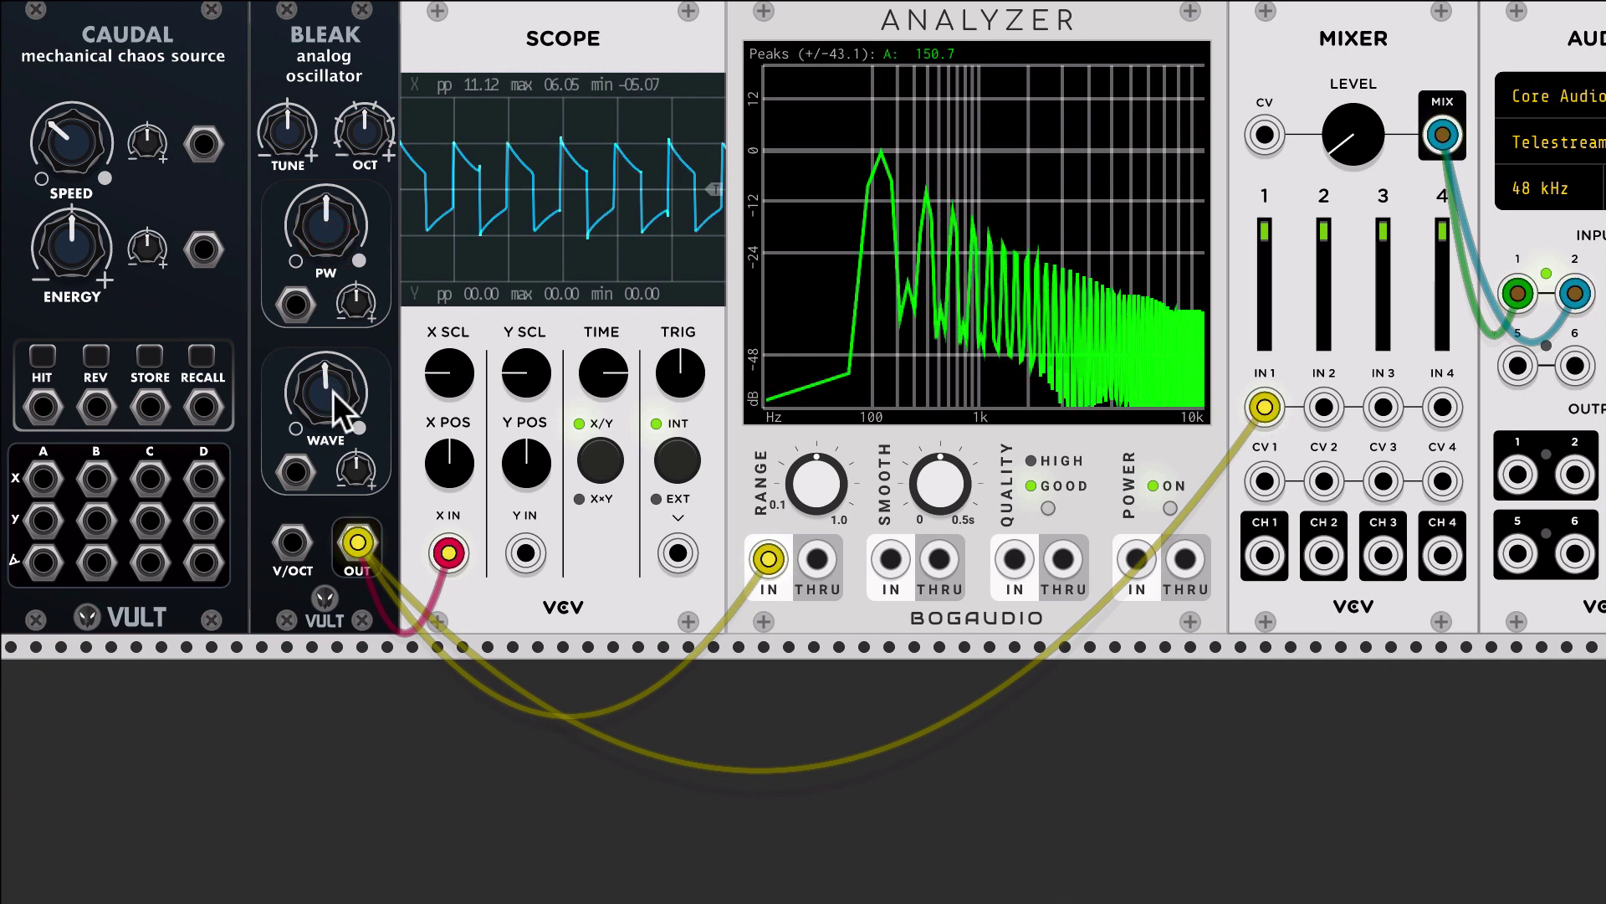
# Patch Caudal's third-row B output to Bleak's PW CV input and its X-row C output to the WAVE CV input
pyautogui.moveTo(295, 303); pyautogui.dragTo(107, 554)
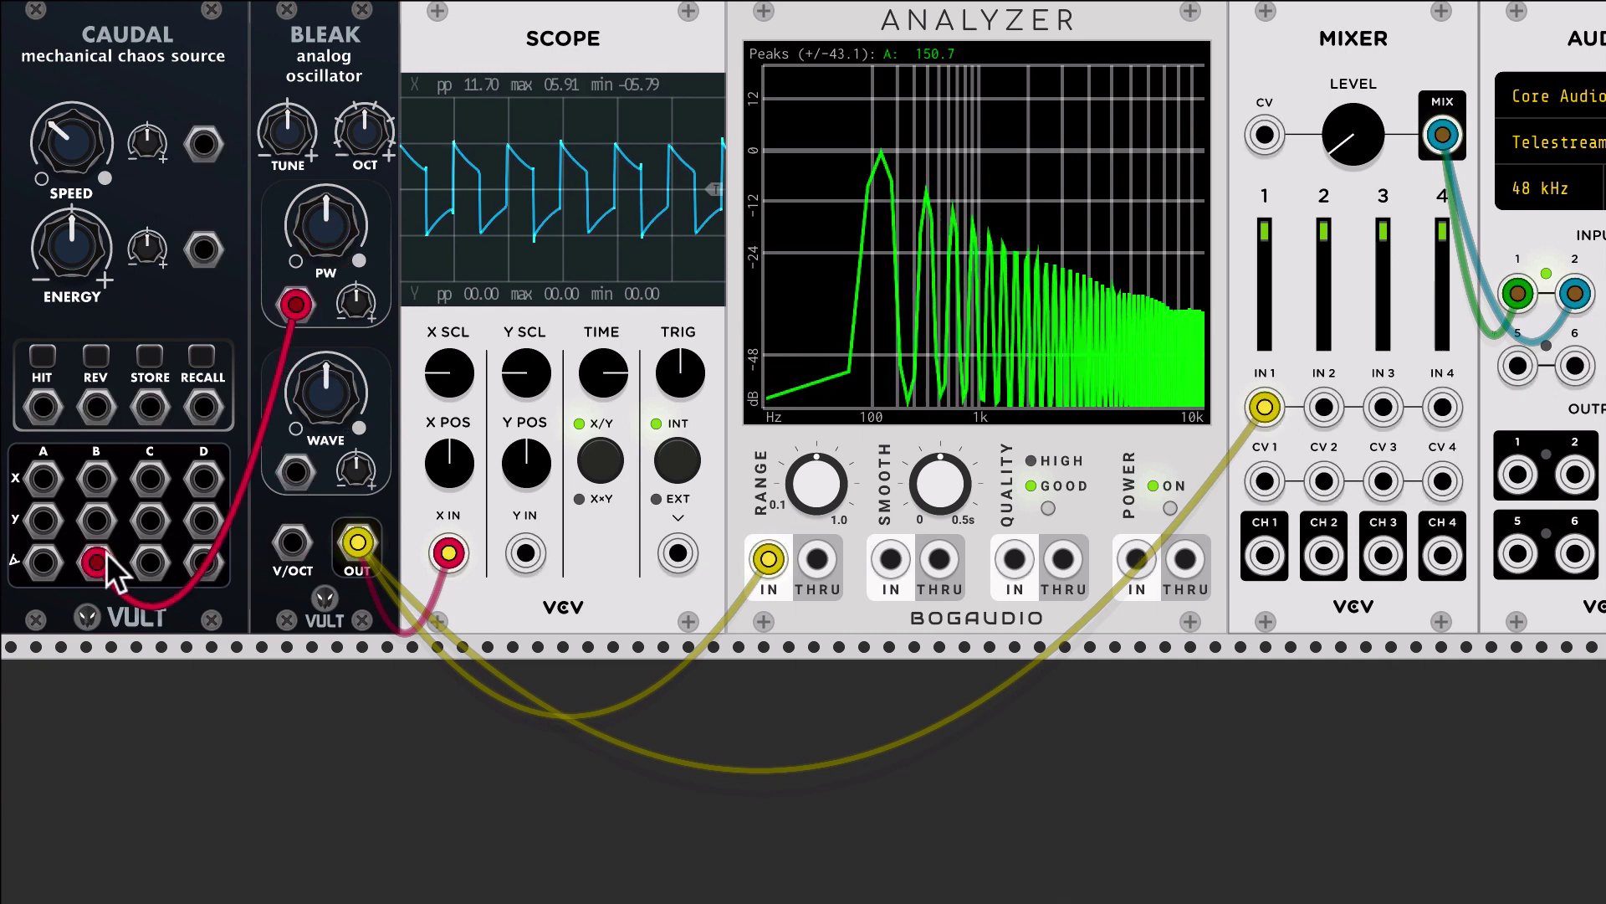
pyautogui.moveTo(150, 478); pyautogui.dragTo(357, 443)
# Raise Bleak's PW and WAVE modulation amounts, then offset WAVE below centre and PW slightly above centre
pyautogui.moveTo(363, 298); pyautogui.dragTo(363, 276)
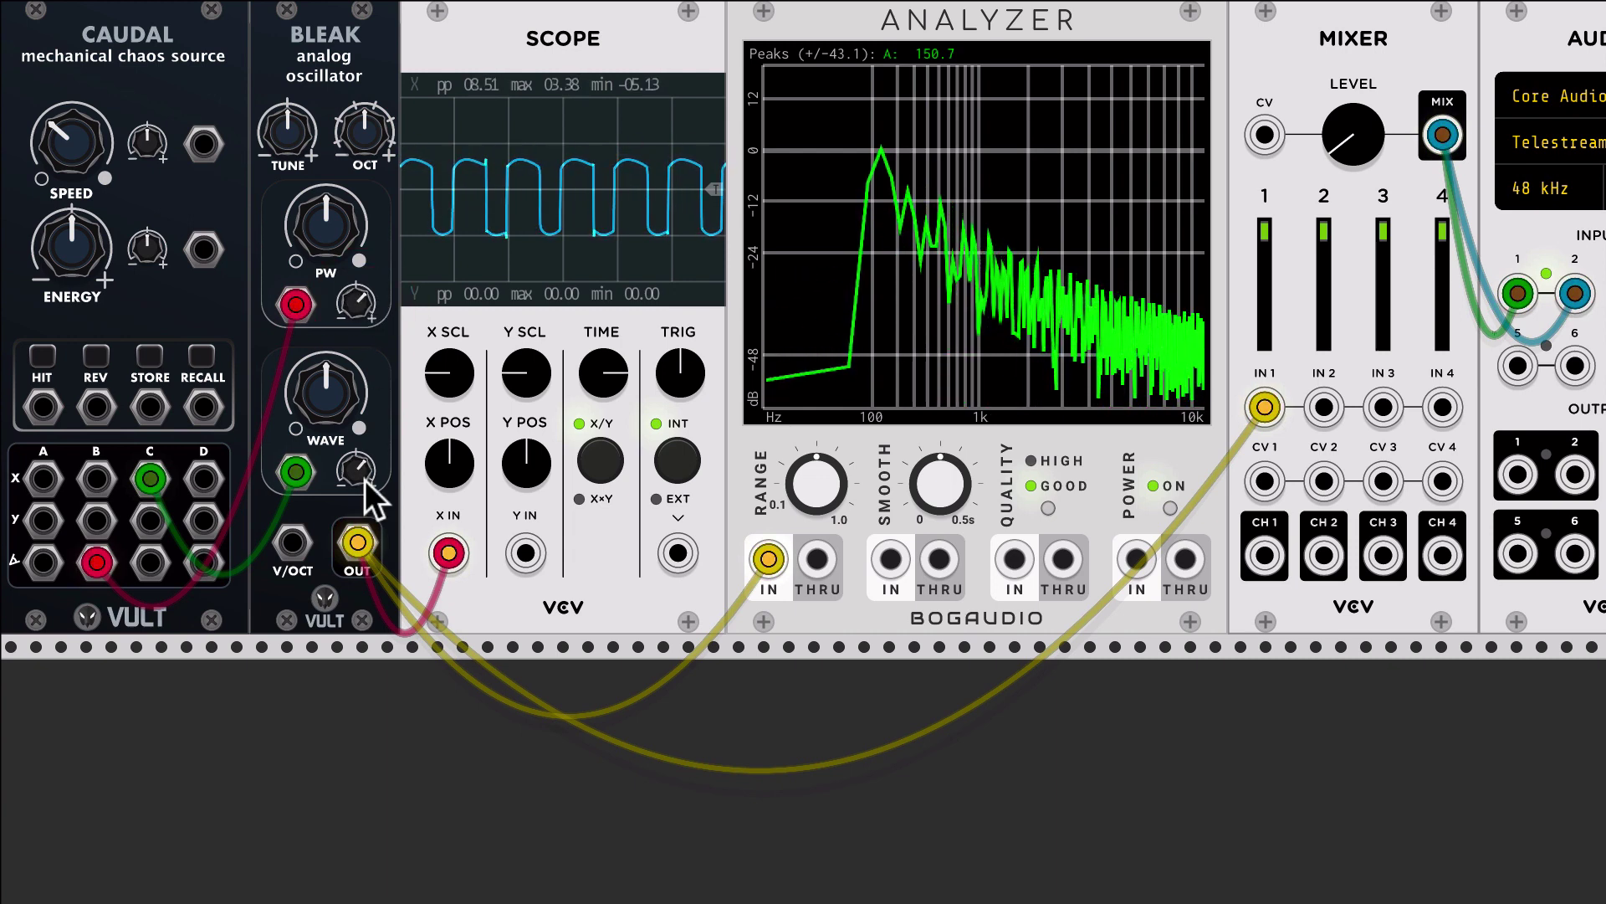
pyautogui.moveTo(340, 378); pyautogui.dragTo(340, 390)
pyautogui.moveTo(337, 205); pyautogui.dragTo(336, 194)
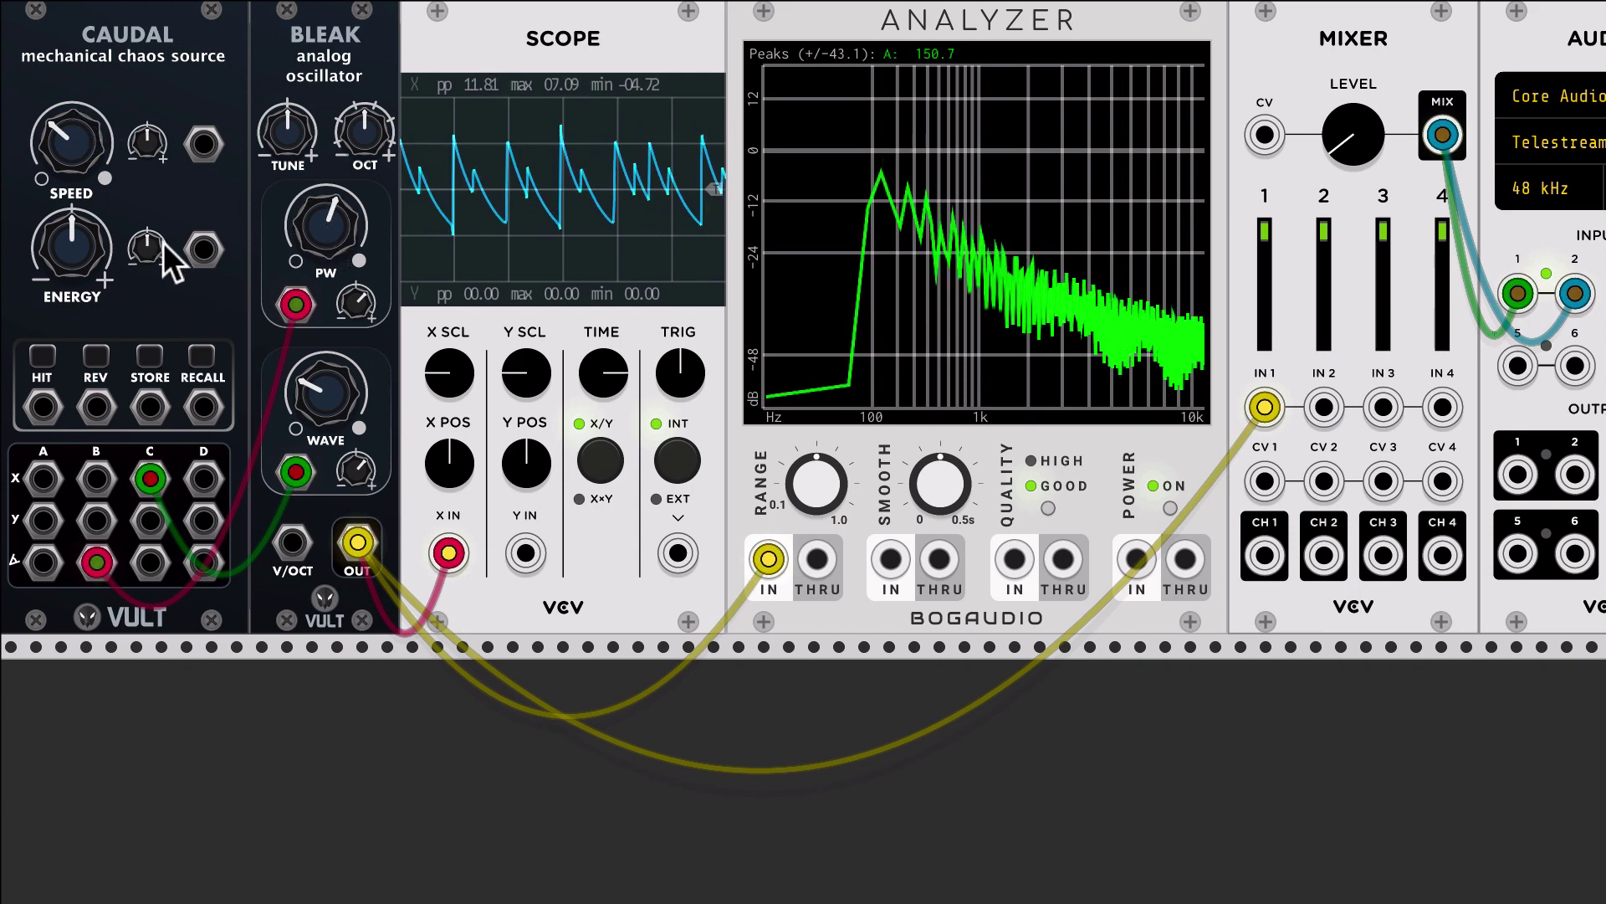